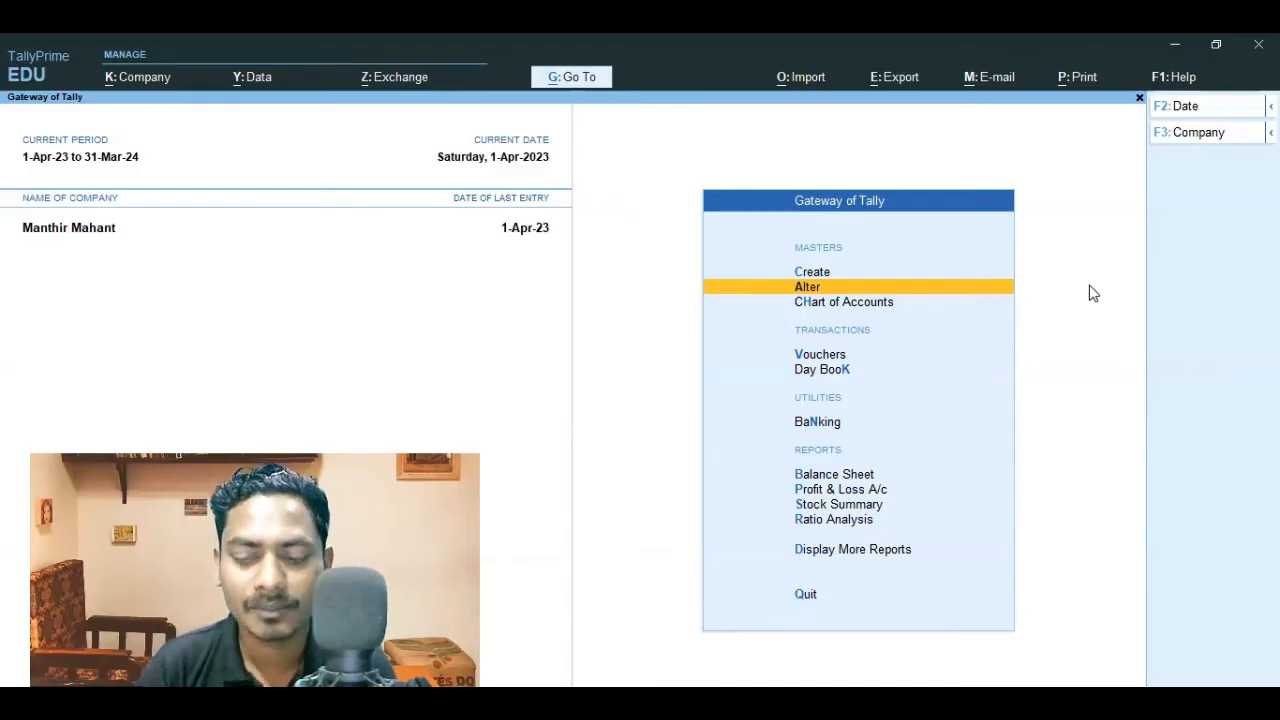
pyautogui.press('Down')
pyautogui.press('Down')
pyautogui.press('Down')
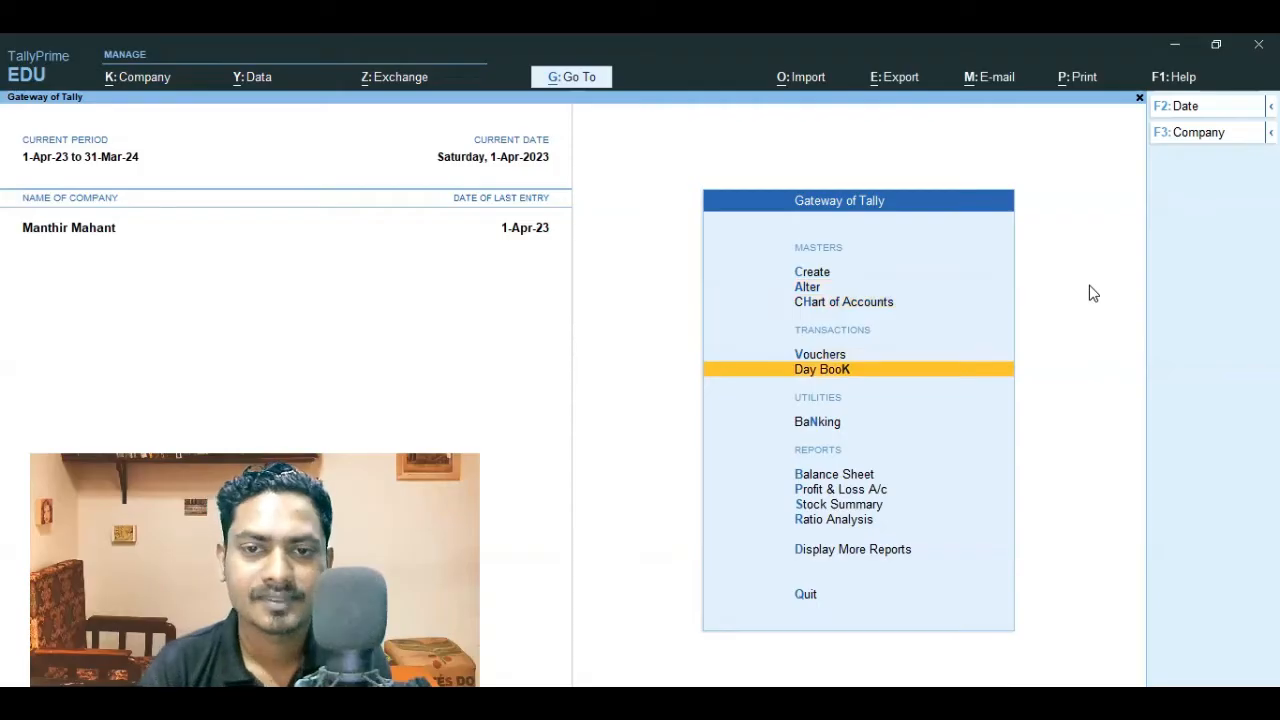
pyautogui.press('Return')
pyautogui.press('Escape')
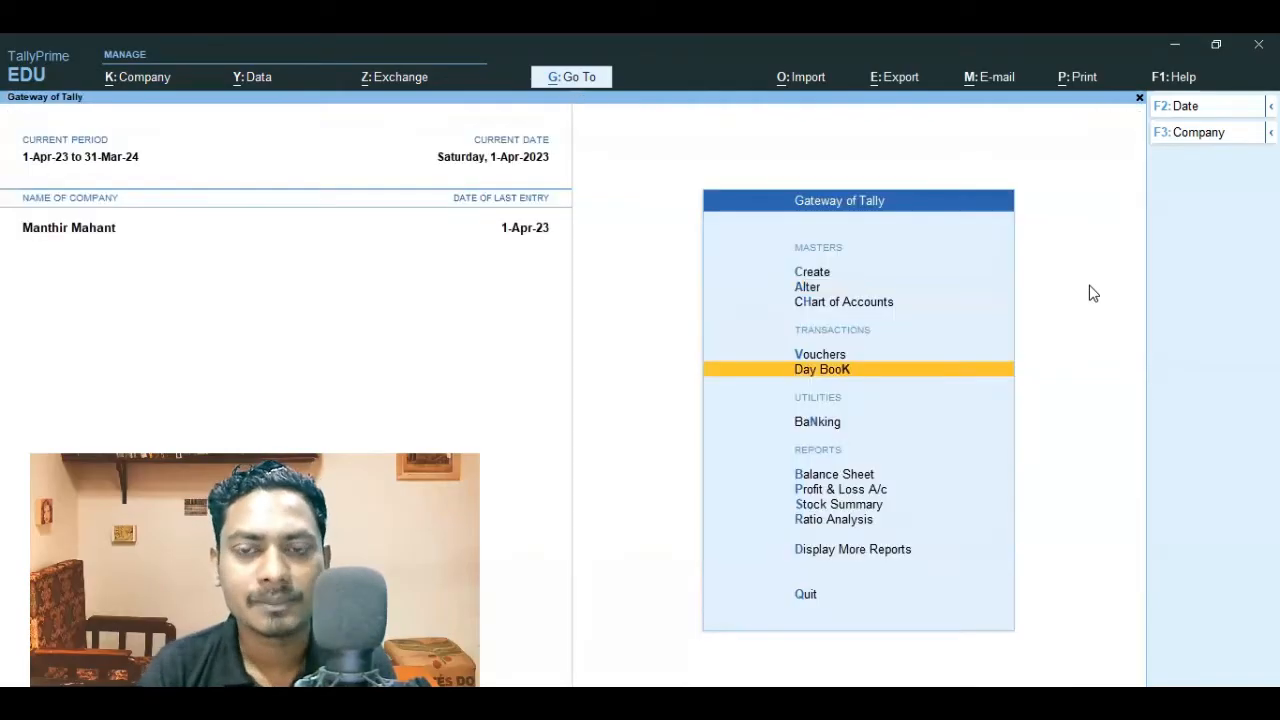
# Step: Open the HP Computer stock item for alteration
pyautogui.press('Up')
pyautogui.press('Up')
pyautogui.press('Up')
pyautogui.press('Down')
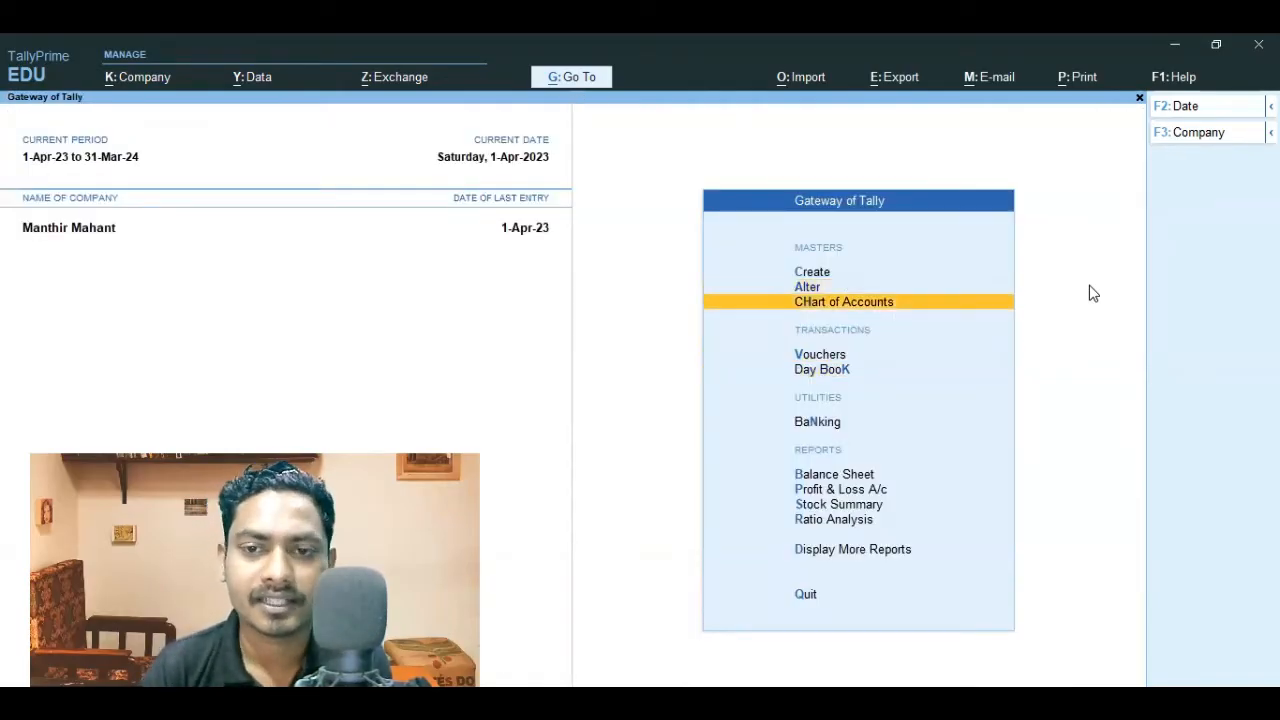
pyautogui.press('Up')
pyautogui.press('Return')
pyautogui.press('Down')
pyautogui.press('Down')
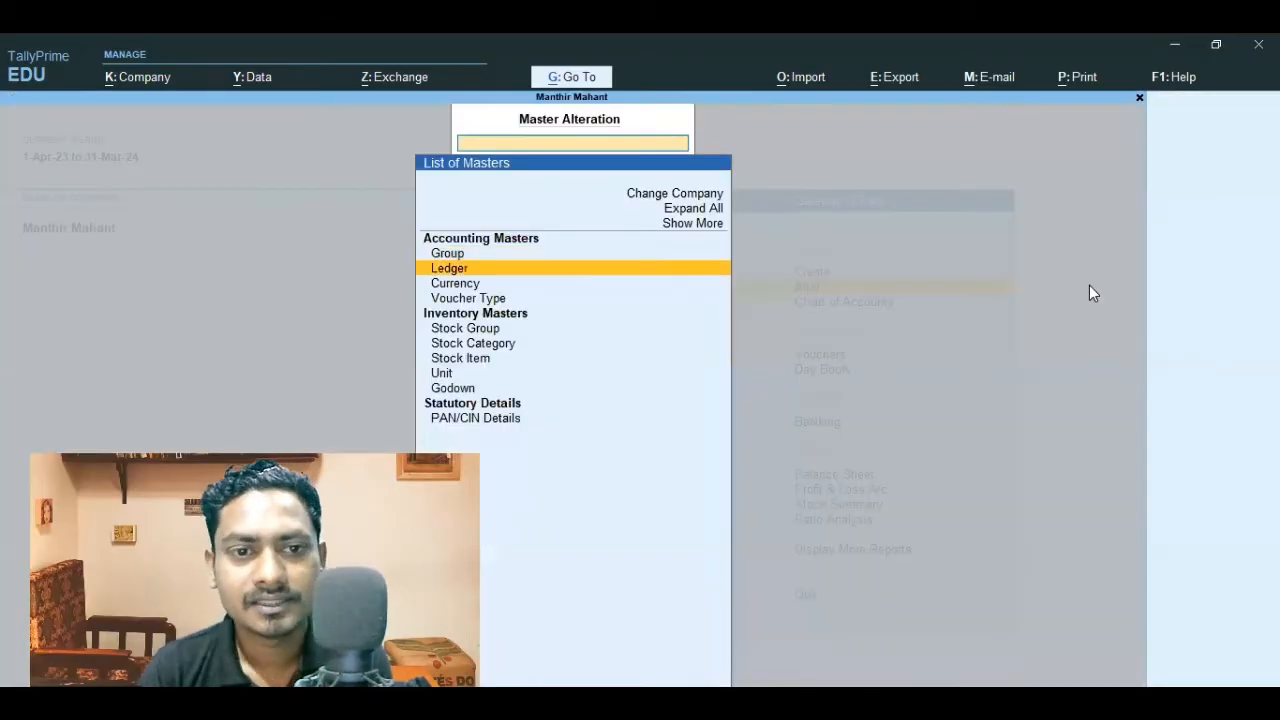
pyautogui.press('Down')
pyautogui.press('Down')
pyautogui.press('Down')
pyautogui.press('Down')
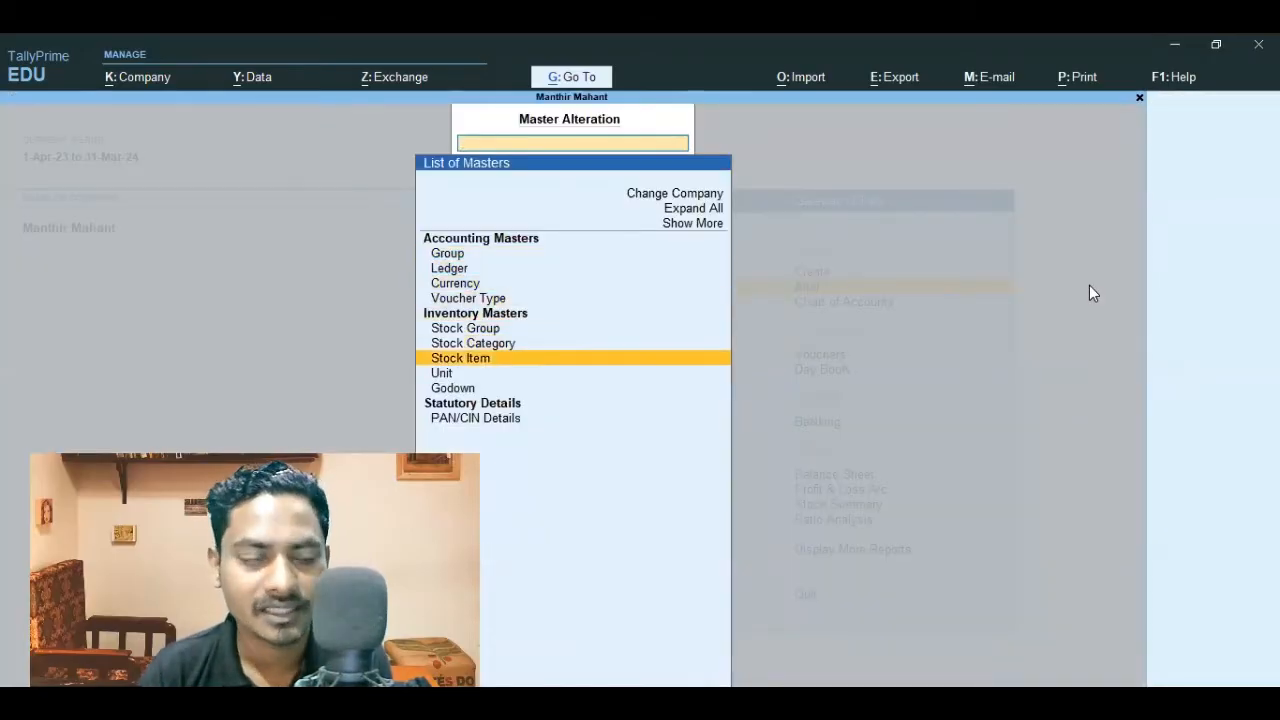
pyautogui.press('Return')
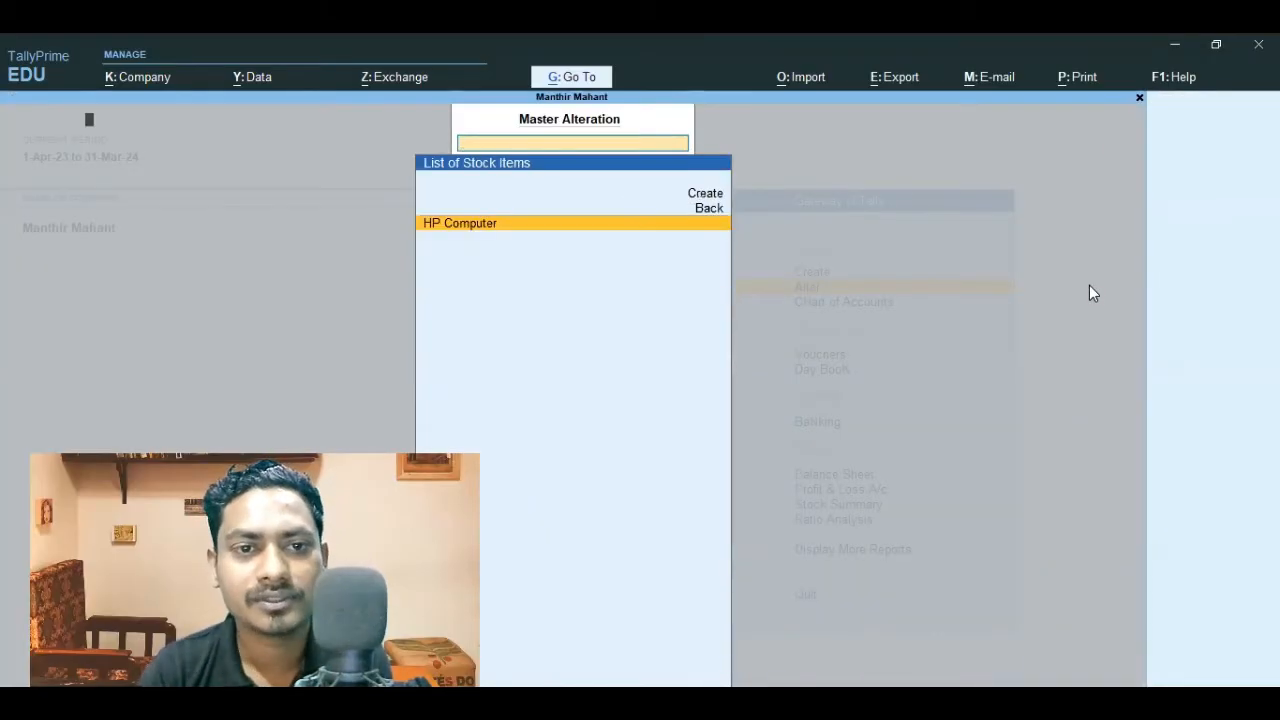
pyautogui.press('Return')
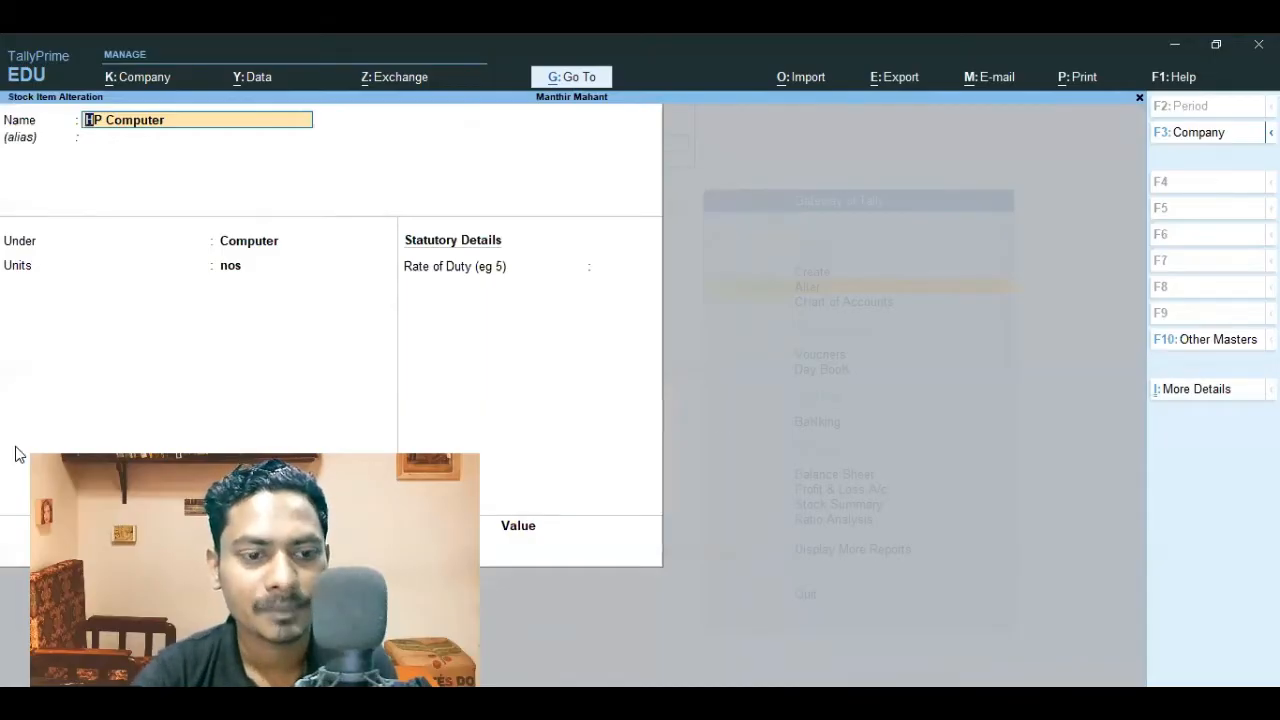
# Step: Keep the Computer group and nos unit, and set HP Computer's opening balance quantity to 4 nos
pyautogui.press('Return')
pyautogui.press('Return')
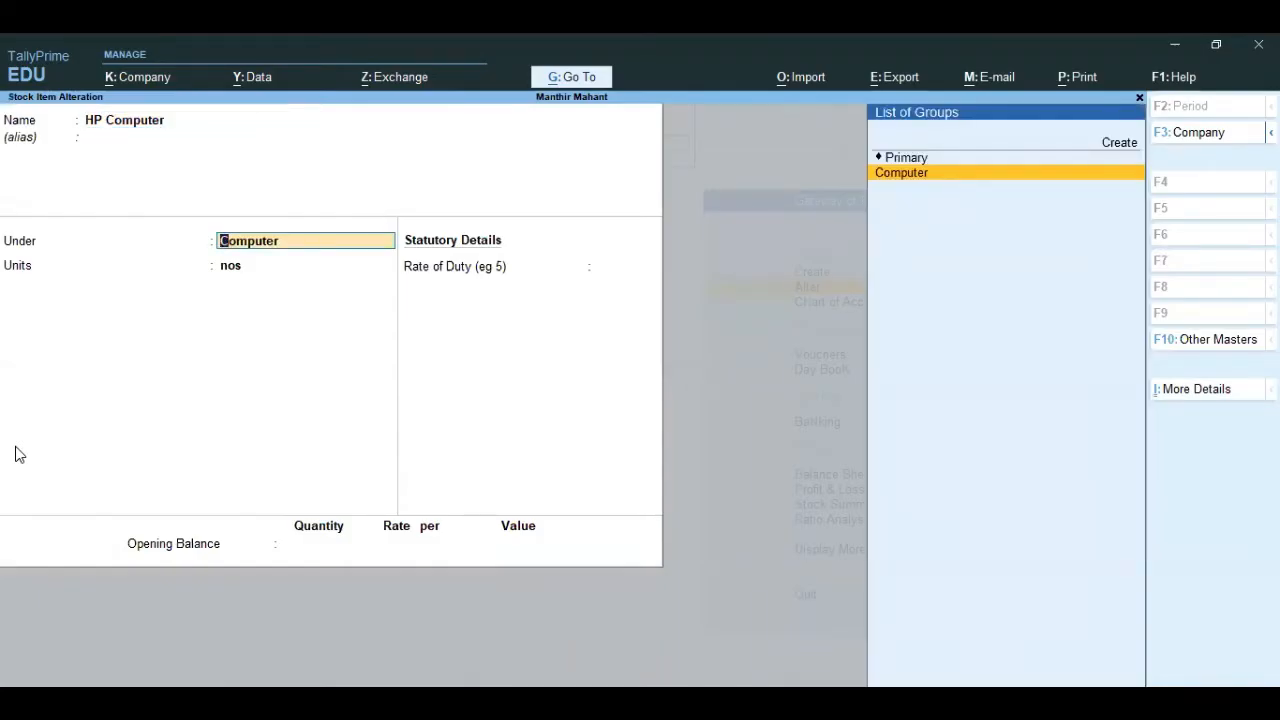
pyautogui.press('Return')
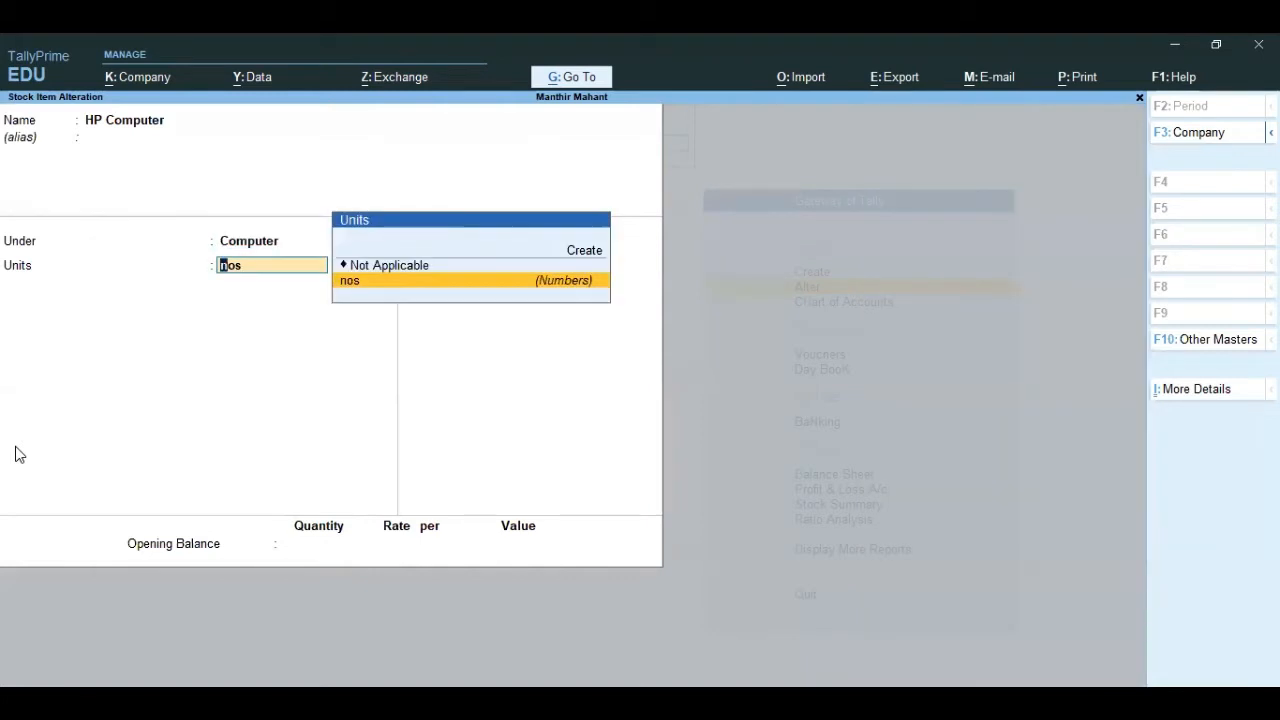
pyautogui.press('Return')
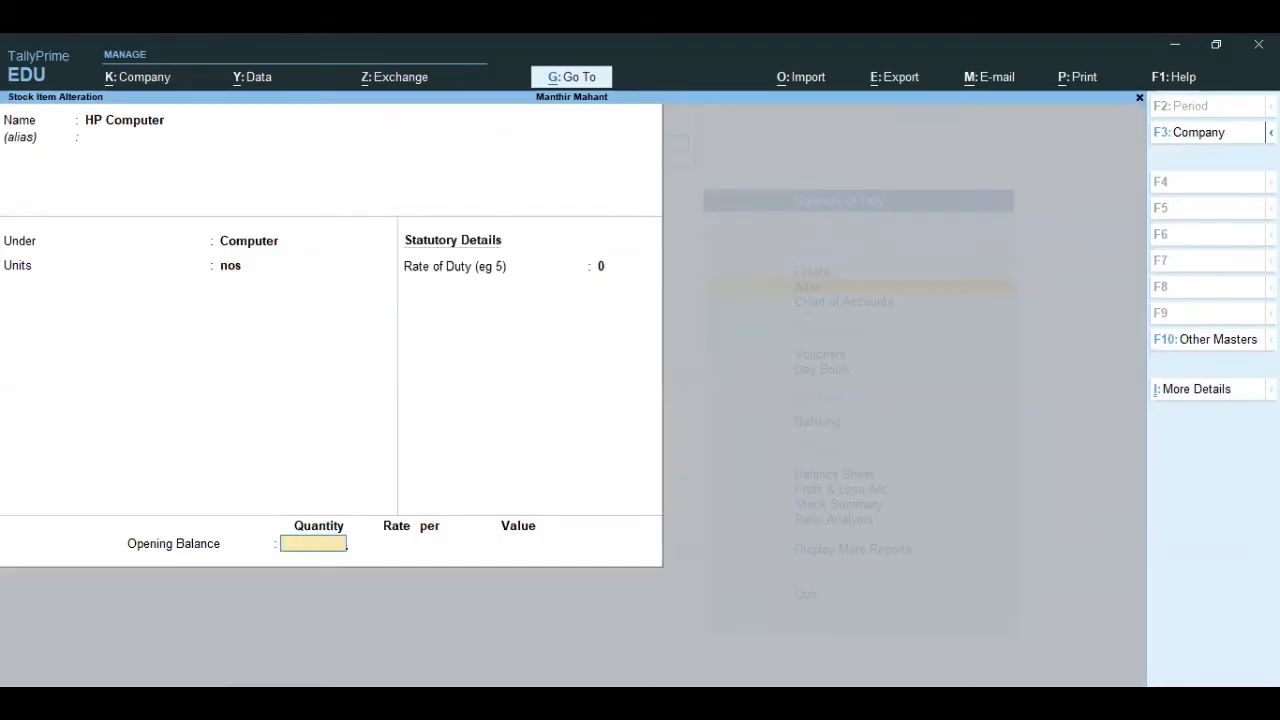
pyautogui.write('4')
pyautogui.press('Return')
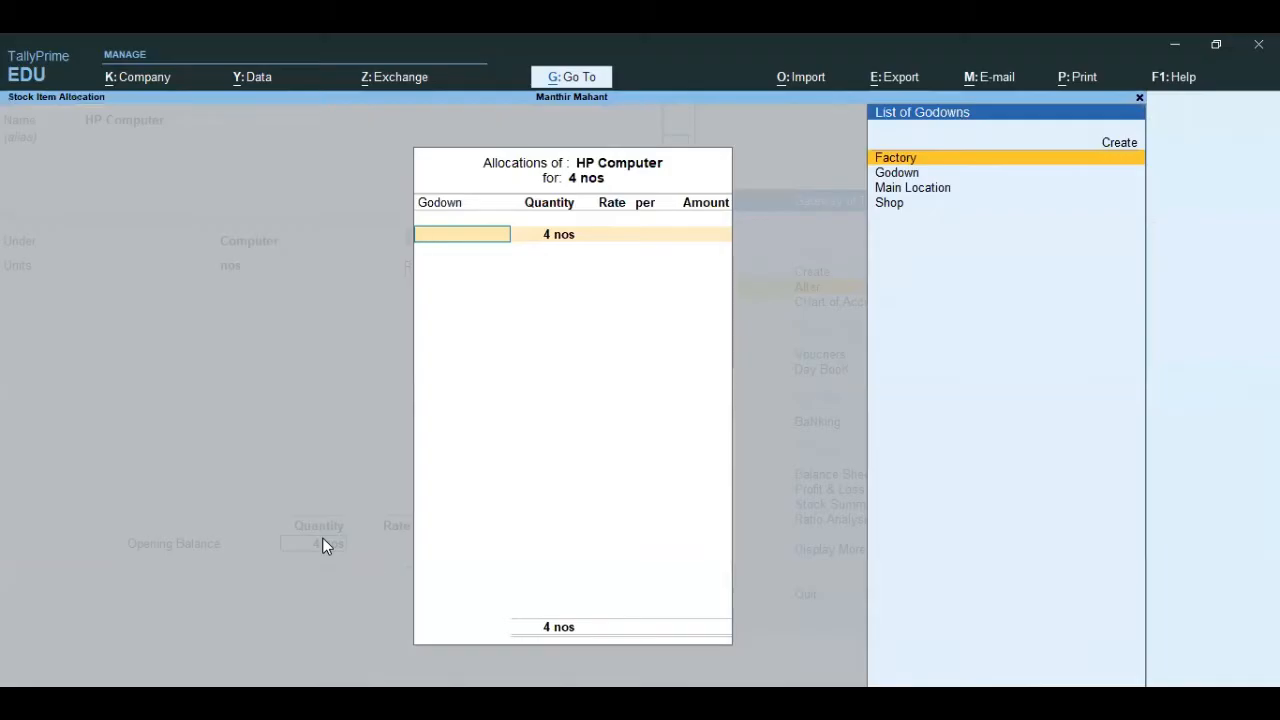
# Step: Allocate the 4 nos of HP Computer's opening stock to the location named Godown
pyautogui.press('Down')
pyautogui.press('Up')
pyautogui.press('Down')
pyautogui.press('Down')
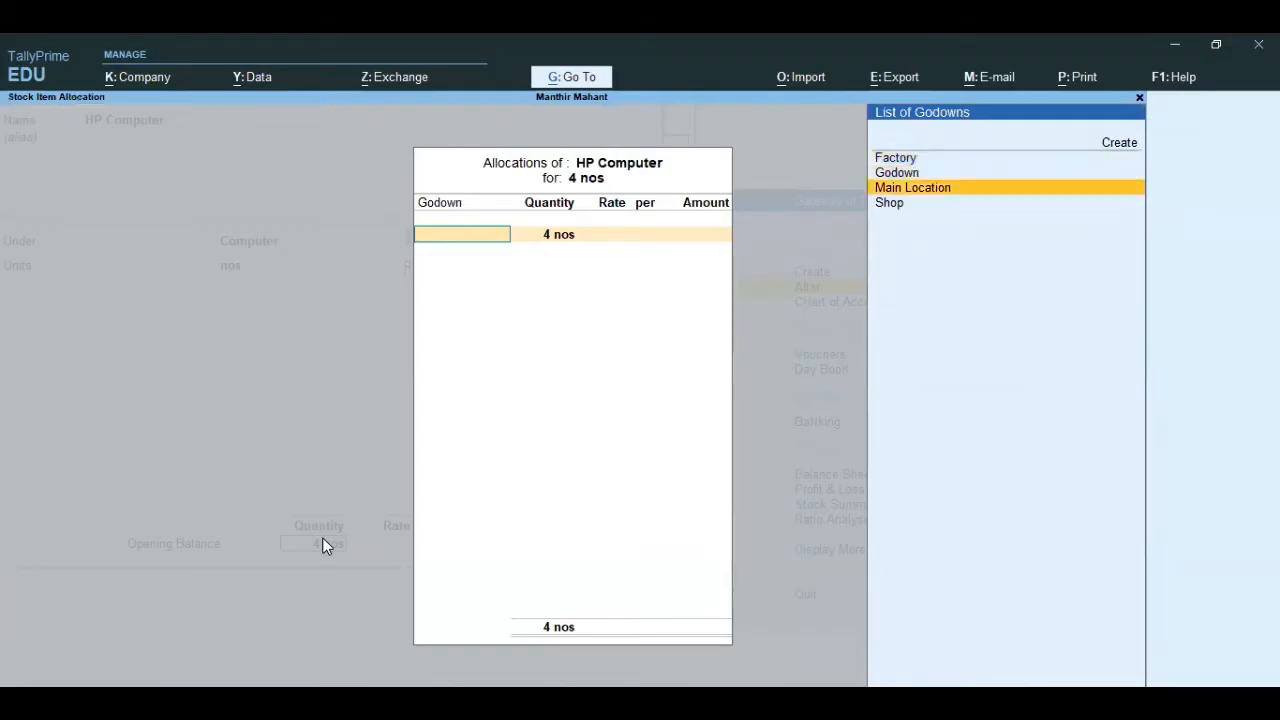
pyautogui.press('Up')
pyautogui.press('Return')
# Step: Set the opening stock rate to 25,000 per nos and save the altered HP Computer stock item
pyautogui.press('Return')
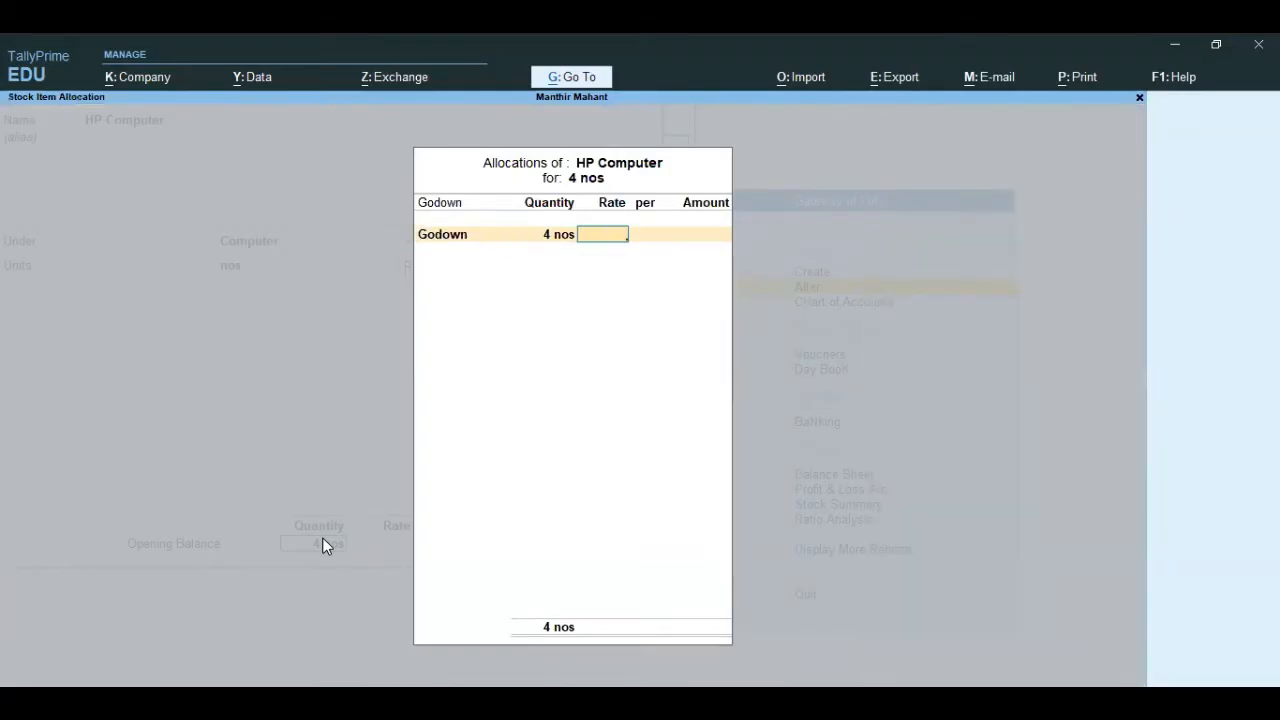
pyautogui.write('15')
pyautogui.press('BackSpace')
pyautogui.press('BackSpace')
pyautogui.write('25000')
pyautogui.press('Return')
pyautogui.press('Return')
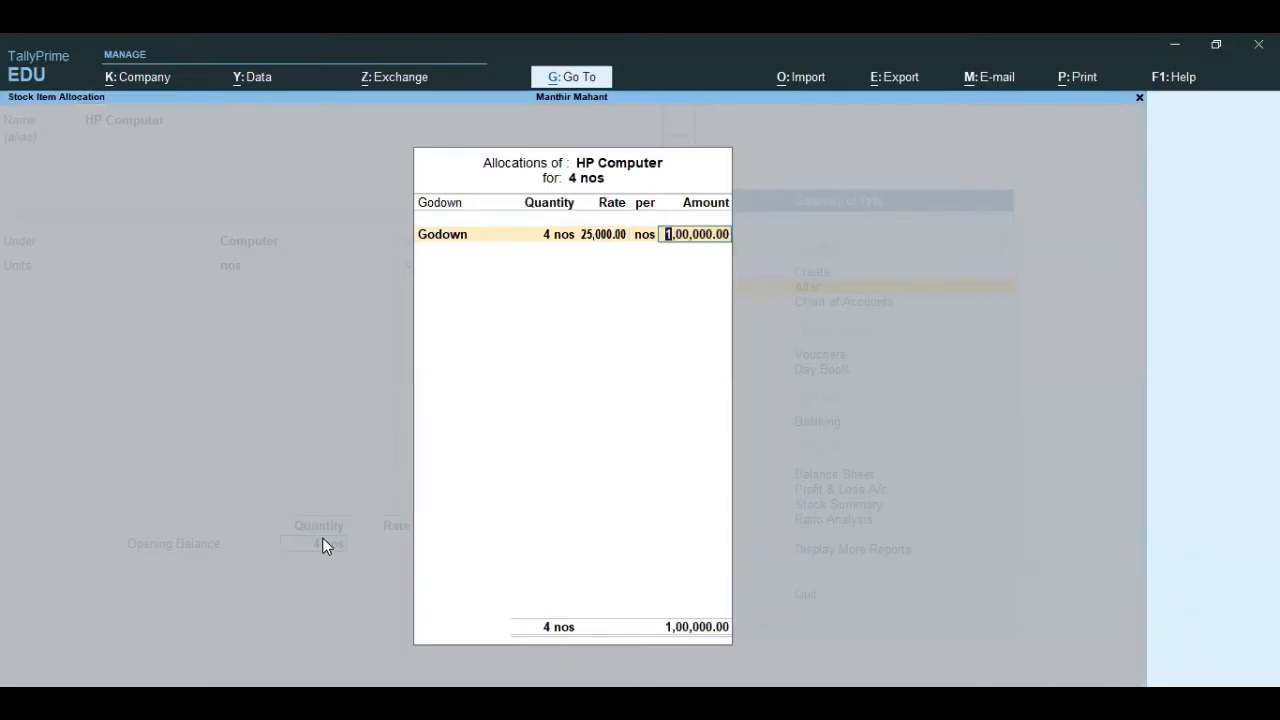
pyautogui.press('Return')
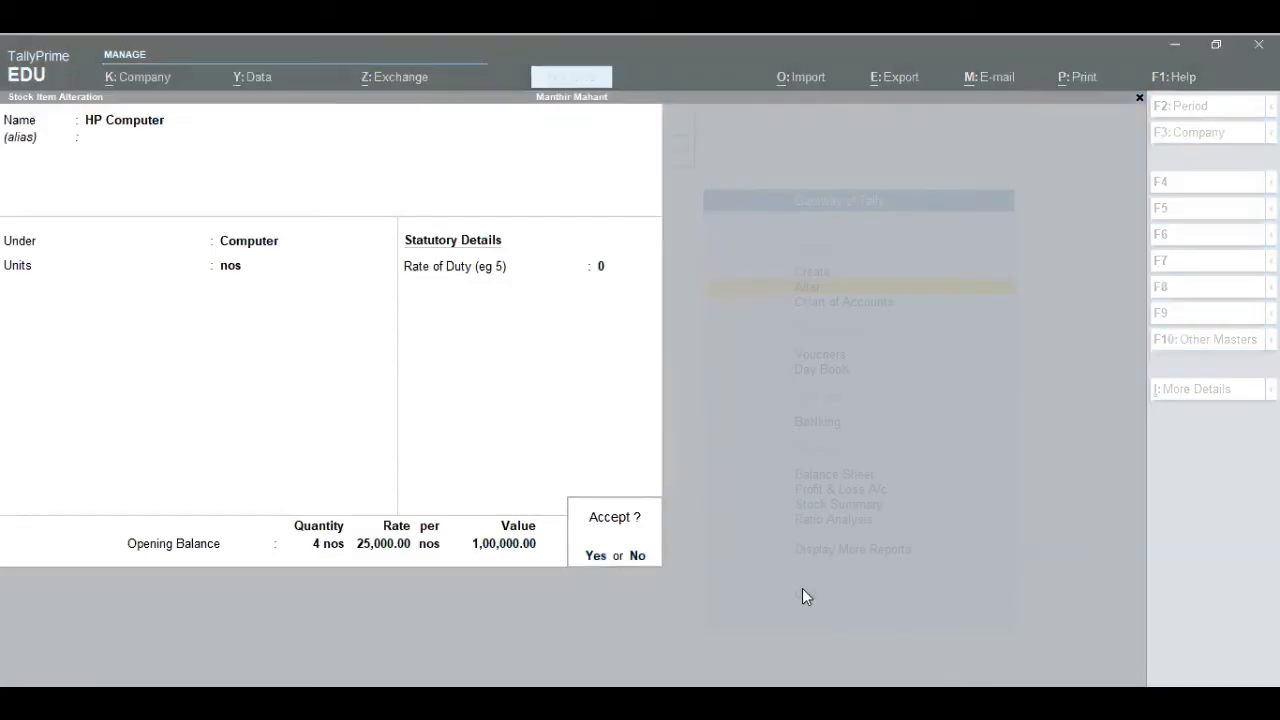
pyautogui.press('Return')
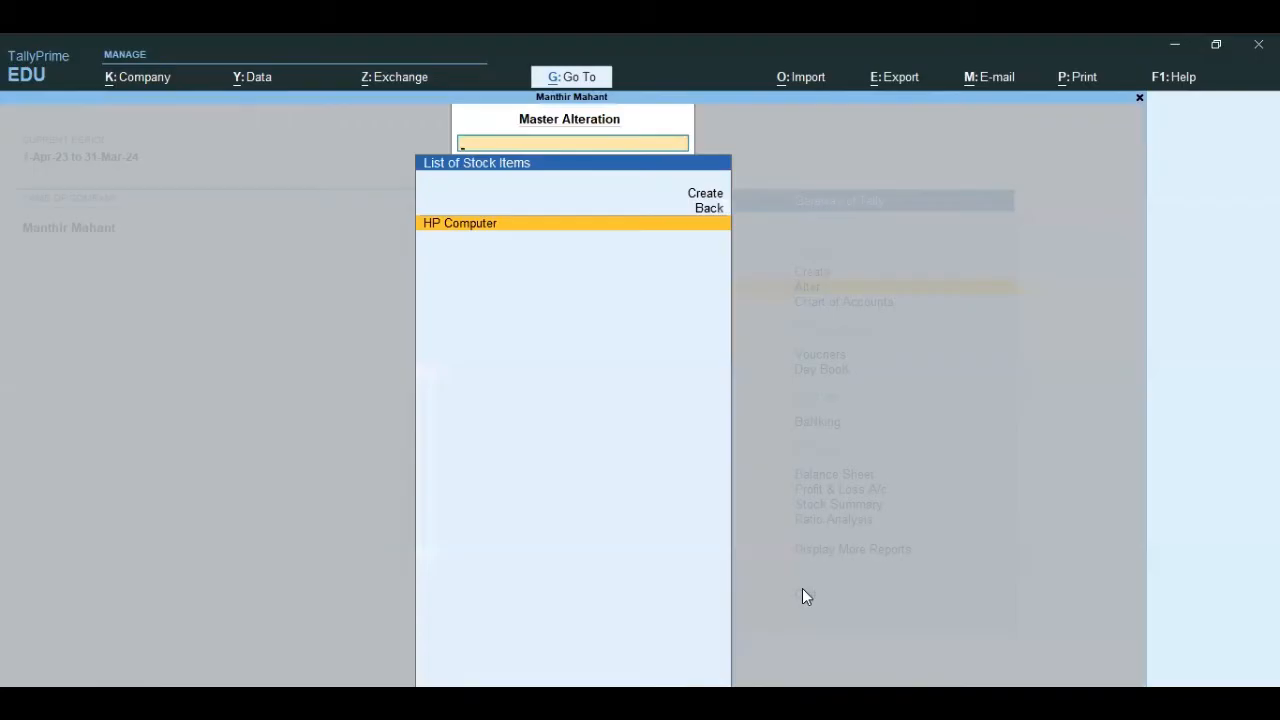
# Step: Start a purchase voucher with supplier invoice number 001 dated 1-Apr-23
pyautogui.press('Escape')
pyautogui.press('Escape')
pyautogui.press('Down')
pyautogui.press('Down')
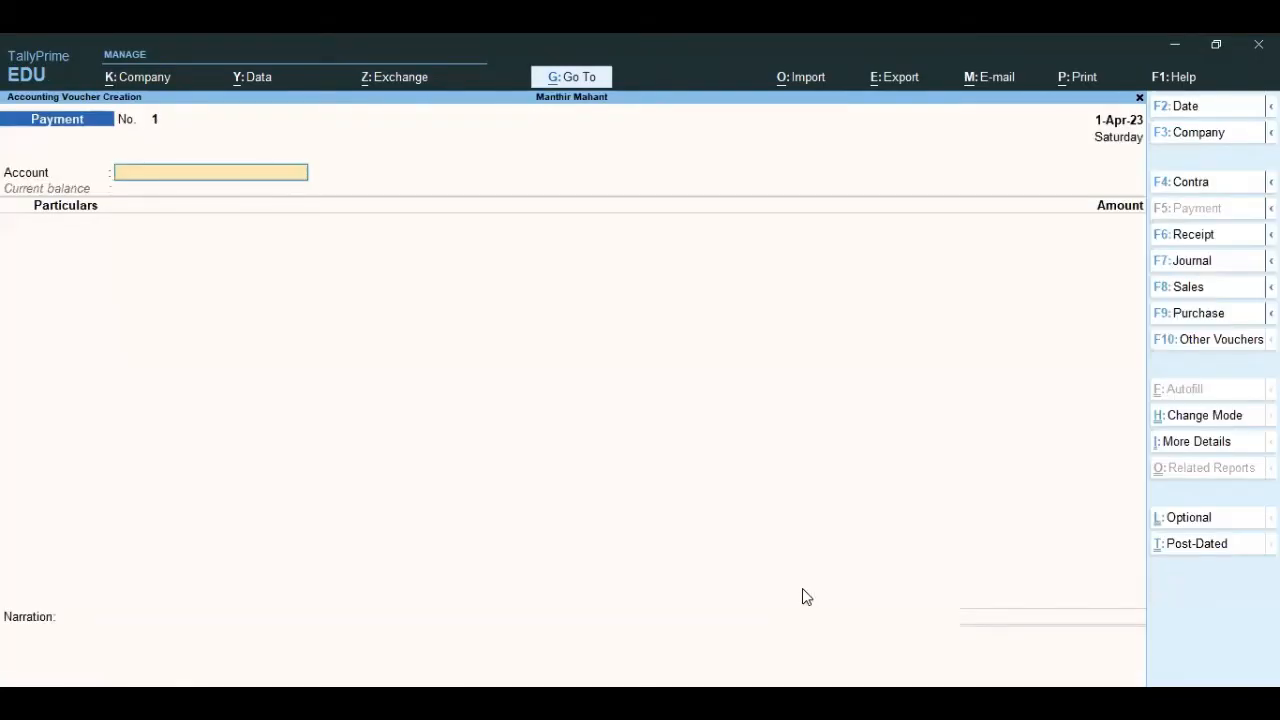
pyautogui.press('F9')
pyautogui.write('001')
pyautogui.press('Return')
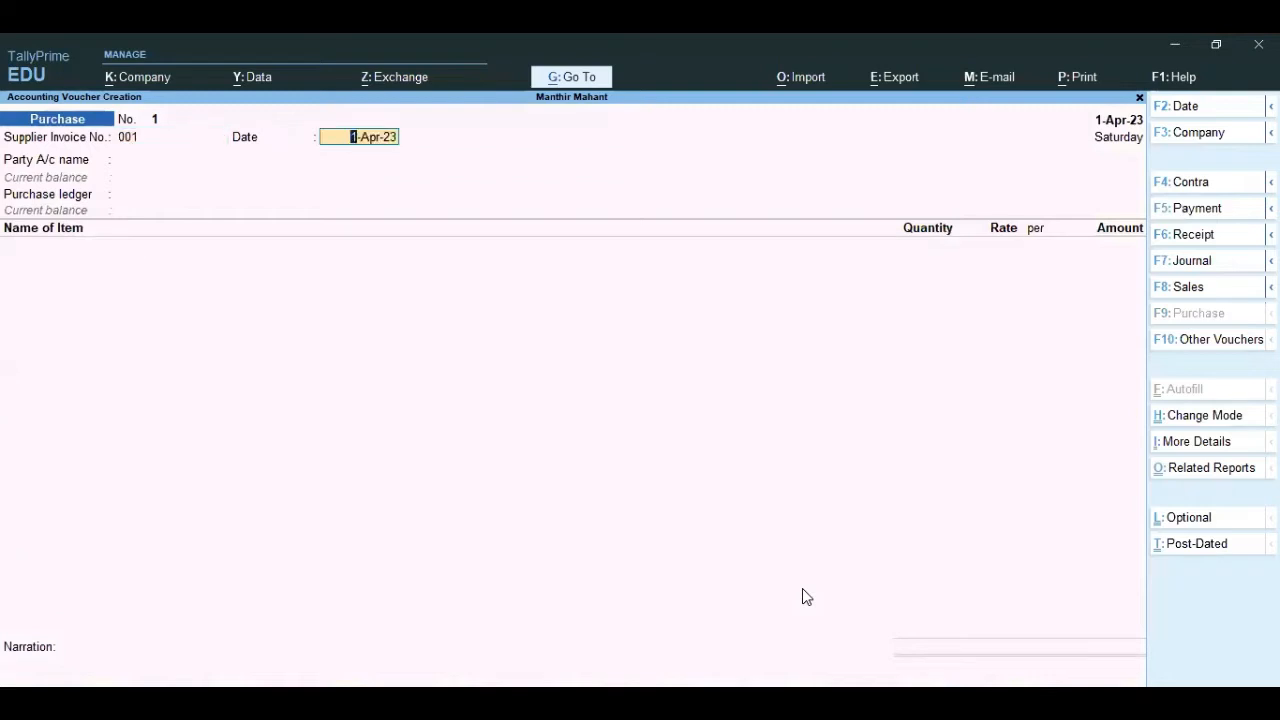
pyautogui.press('Return')
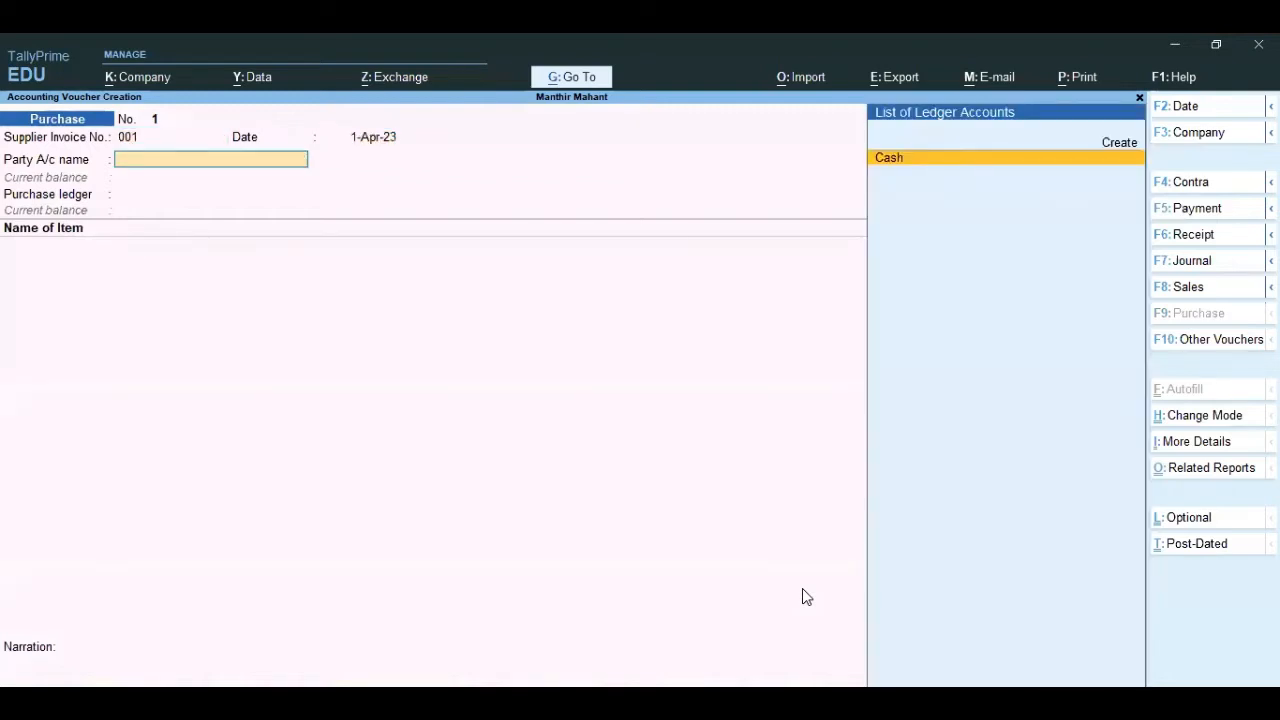
pyautogui.press('Return')
pyautogui.hotkey('ctrl', 'a')
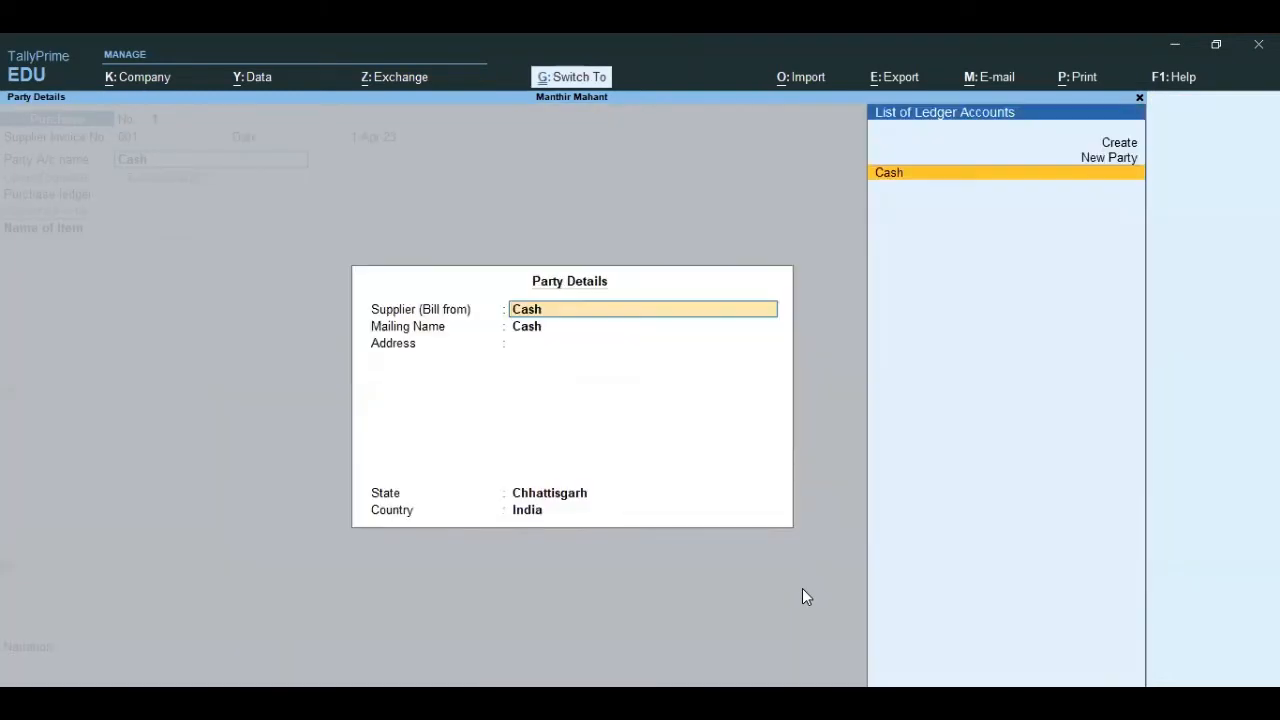
pyautogui.hotkey('ctrl', 'a')
pyautogui.press('BackSpace')
# Step: Start a new ledger for the voucher's party account and enter the supplier's name
pyautogui.press('Up')
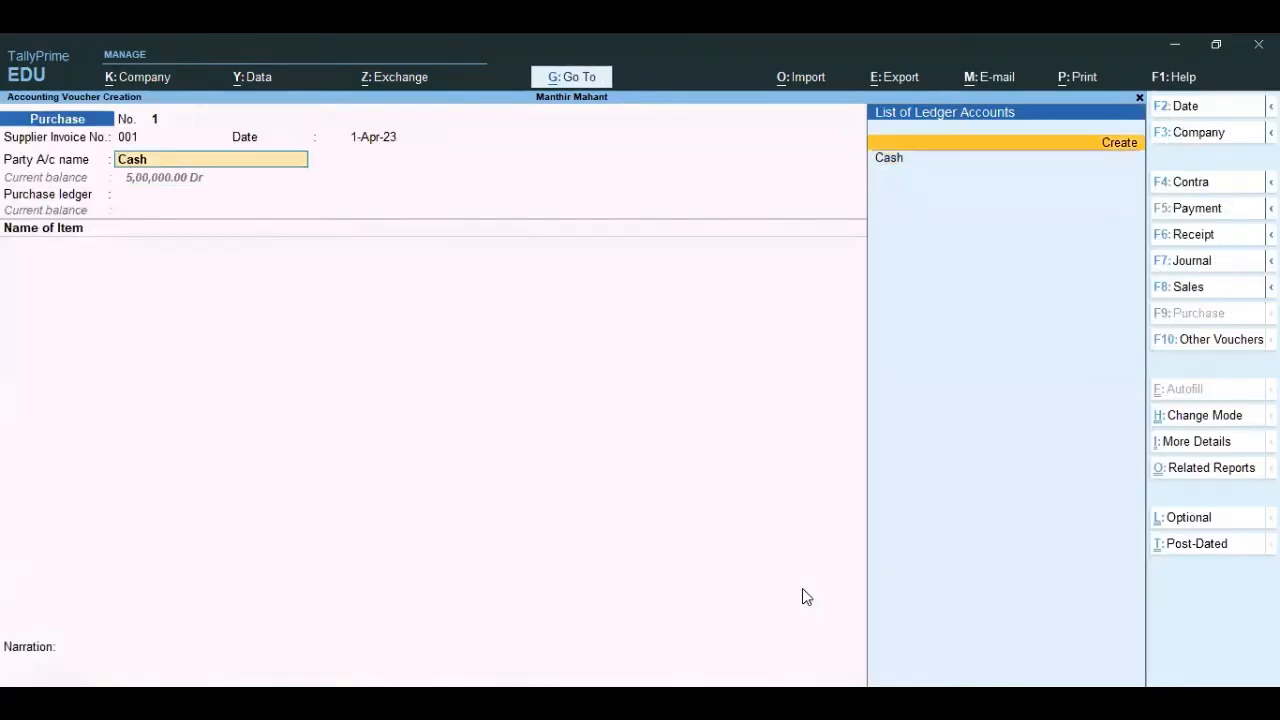
pyautogui.press('Return')
pyautogui.write('MO')
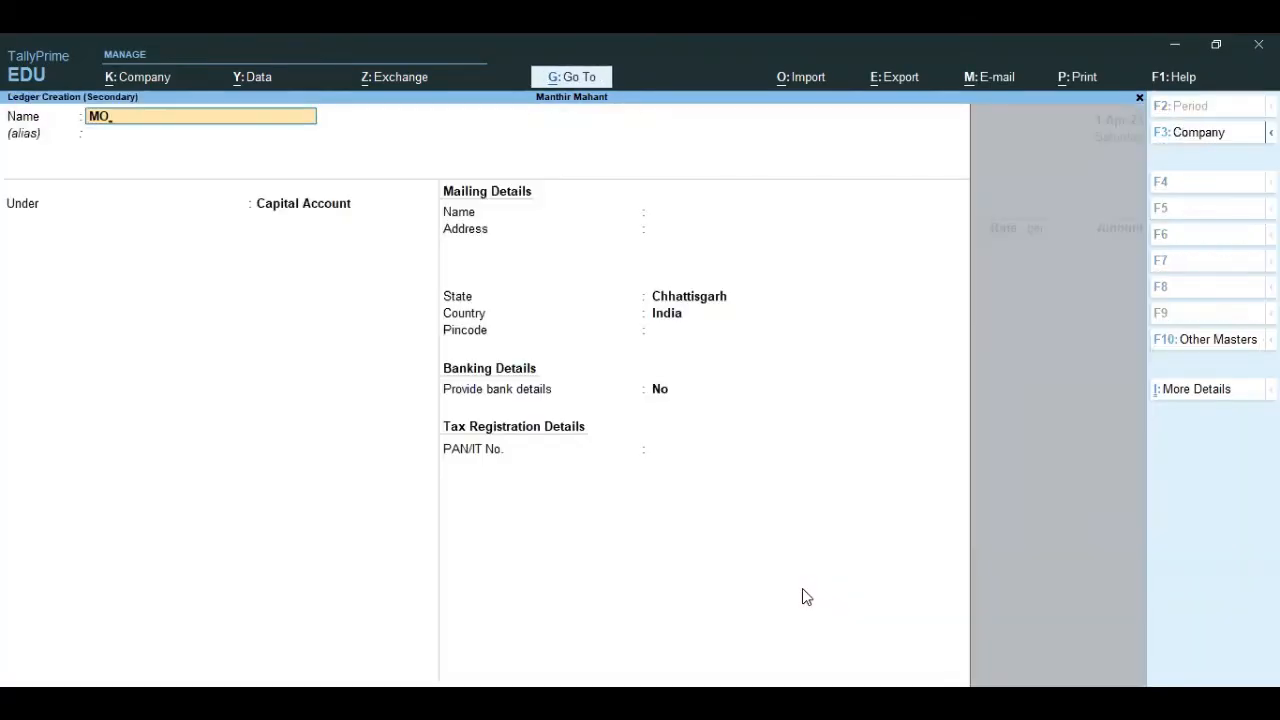
pyautogui.press('BackSpace')
pyautogui.write('ohan')
pyautogui.press('Return')
pyautogui.press('Return')
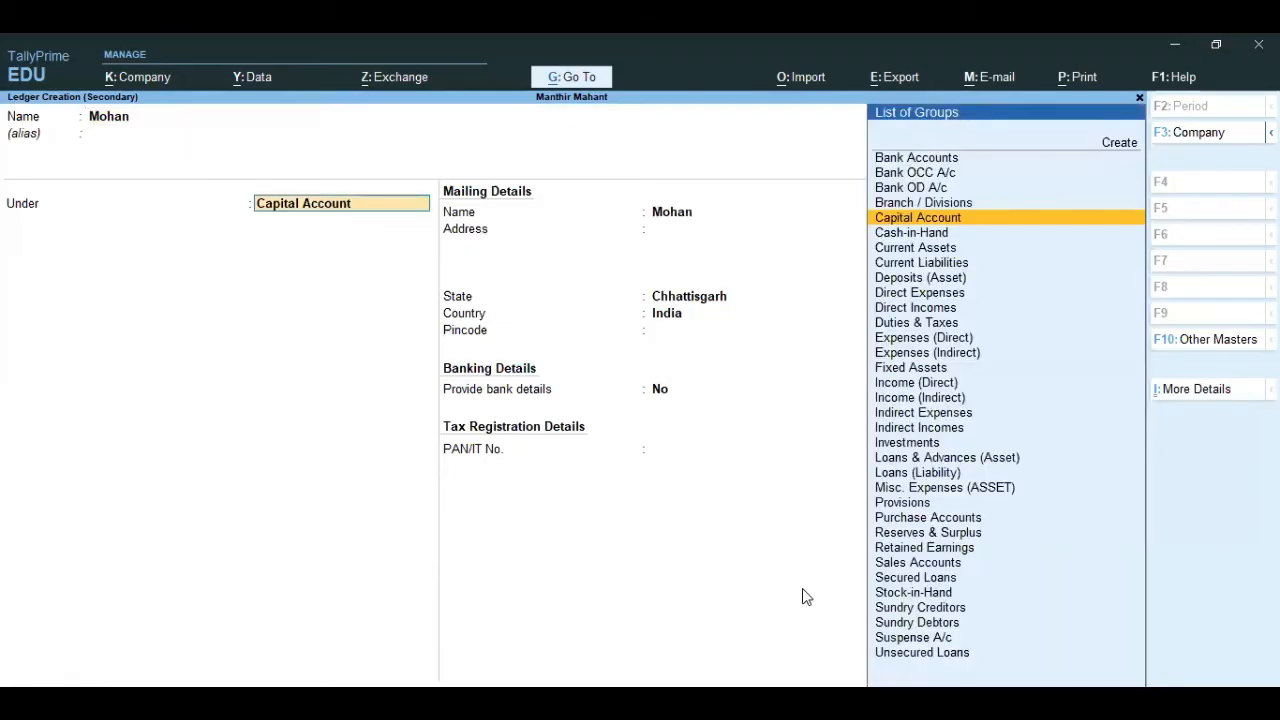
# Step: Save the supplier ledger under Sundry Creditors with bill-by-bill balances, and accept the default receipt and party details
pyautogui.write('sc')
pyautogui.press('Return')
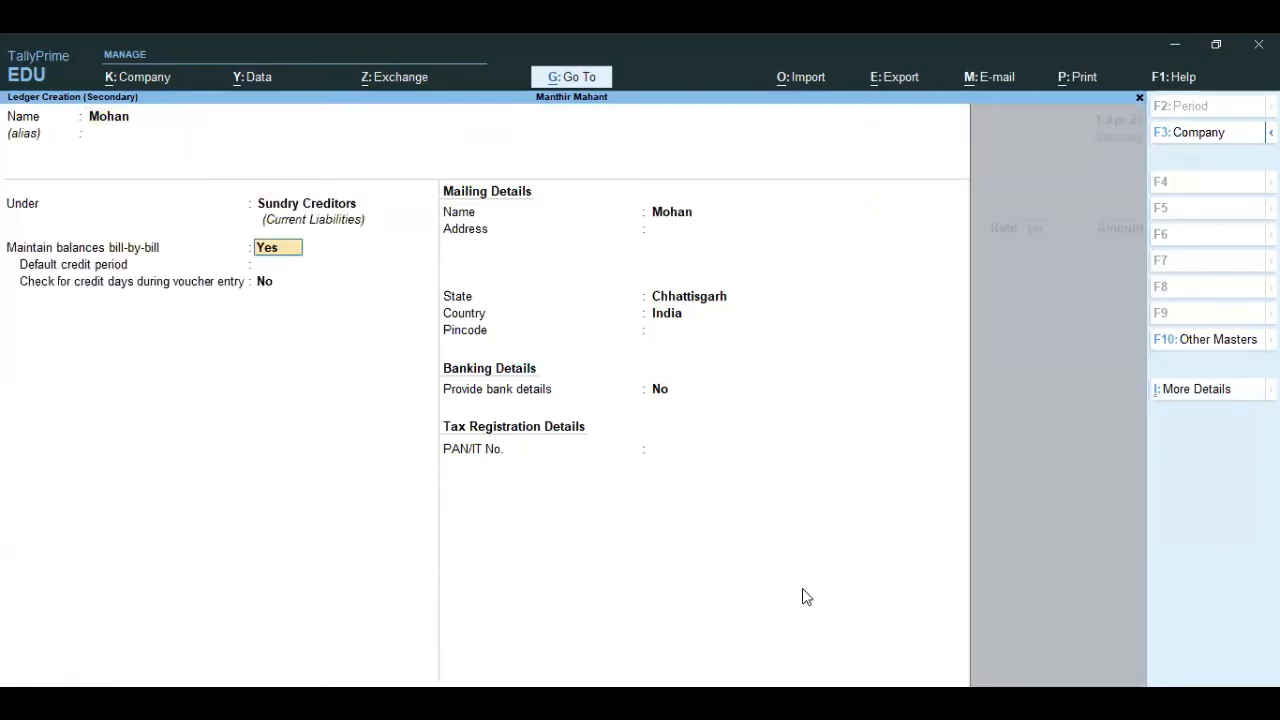
pyautogui.press('ctrl')
pyautogui.hotkey('ctrl', 'a')
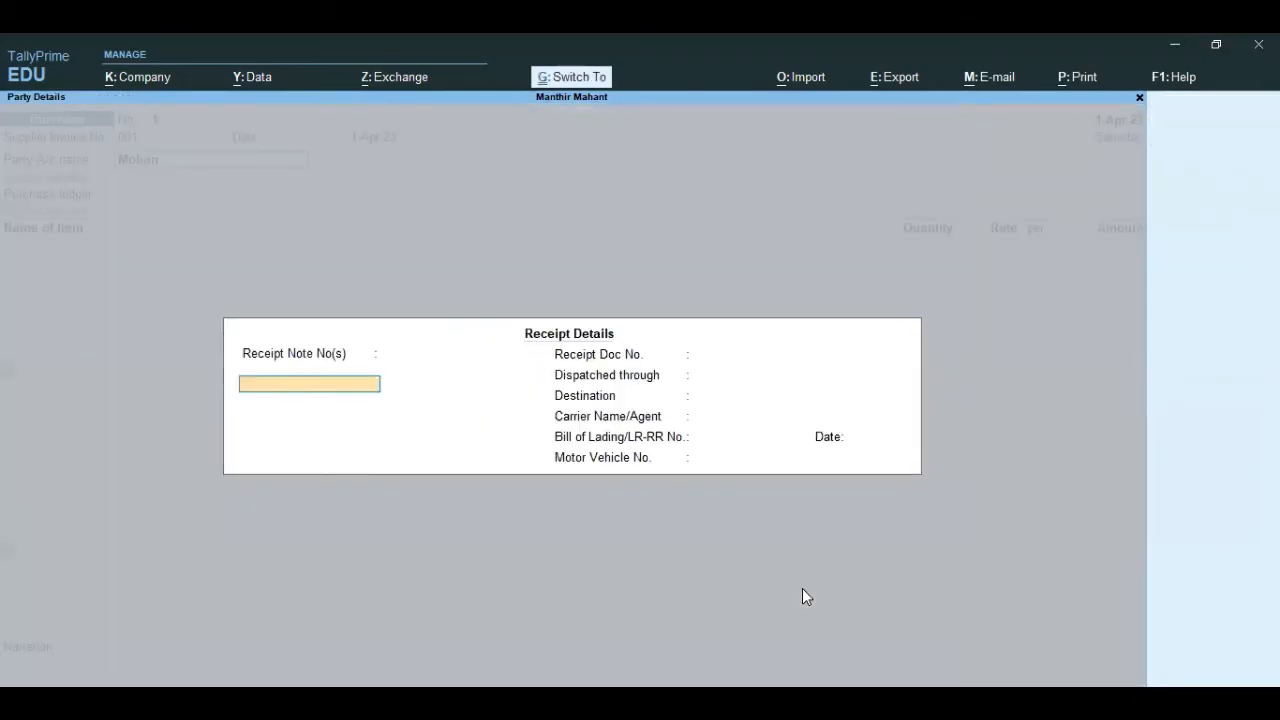
pyautogui.hotkey('ctrl', 'a')
pyautogui.hotkey('ctrl', 'a')
# Step: Create a Goods Purchase ledger under Purchase Accounts and use it as the voucher's purchase ledger
pyautogui.hotkey('alt', 'c')
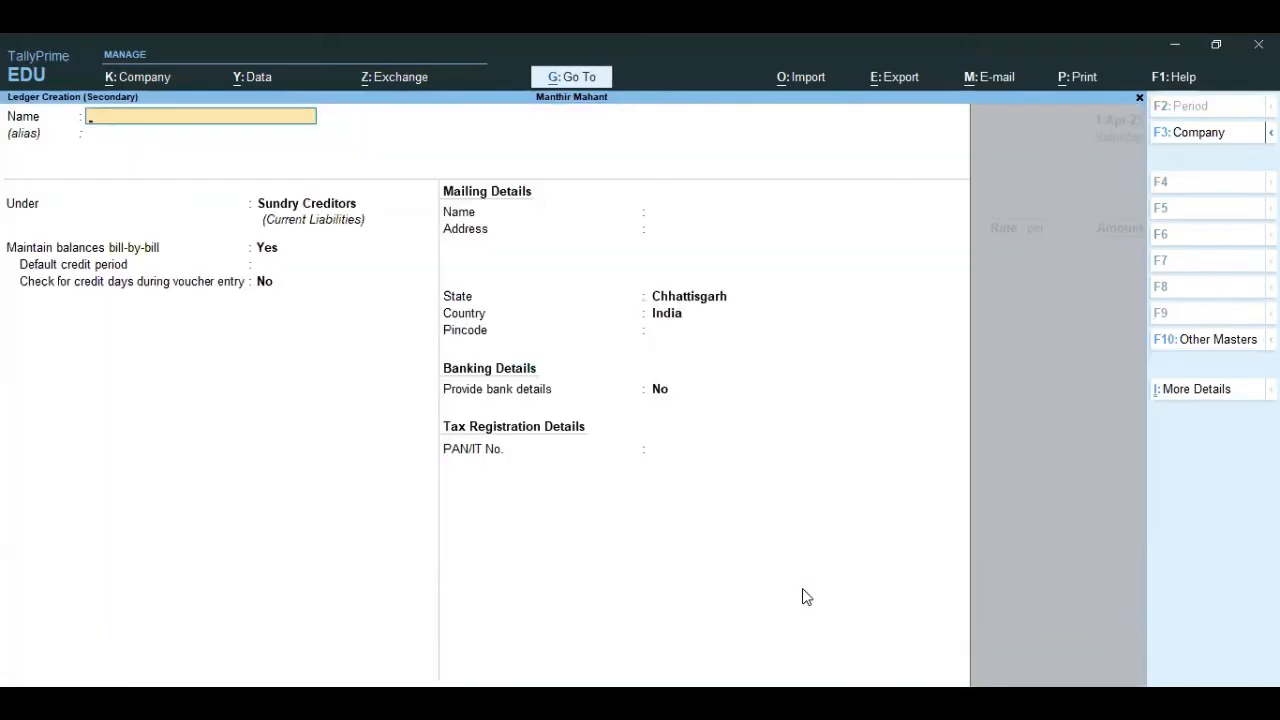
pyautogui.write('Goods Purchase')
pyautogui.press('Return')
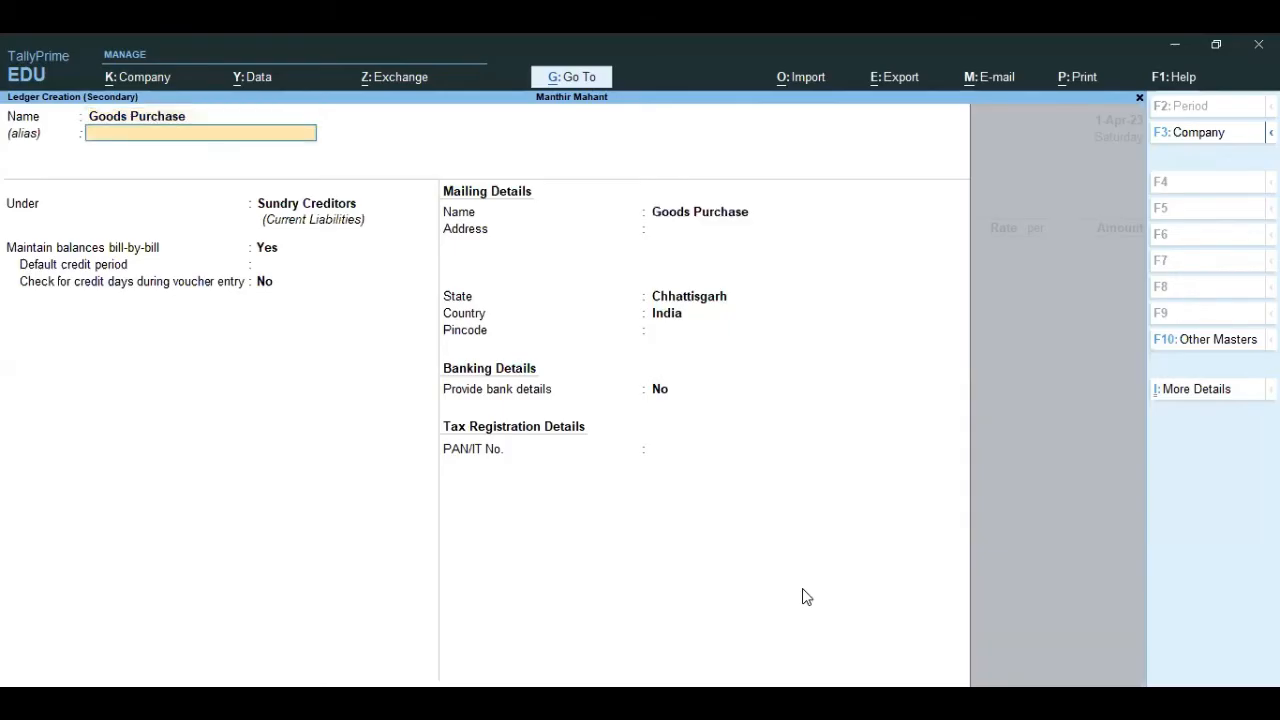
pyautogui.press('Return')
pyautogui.write('Pu')
pyautogui.press('Return')
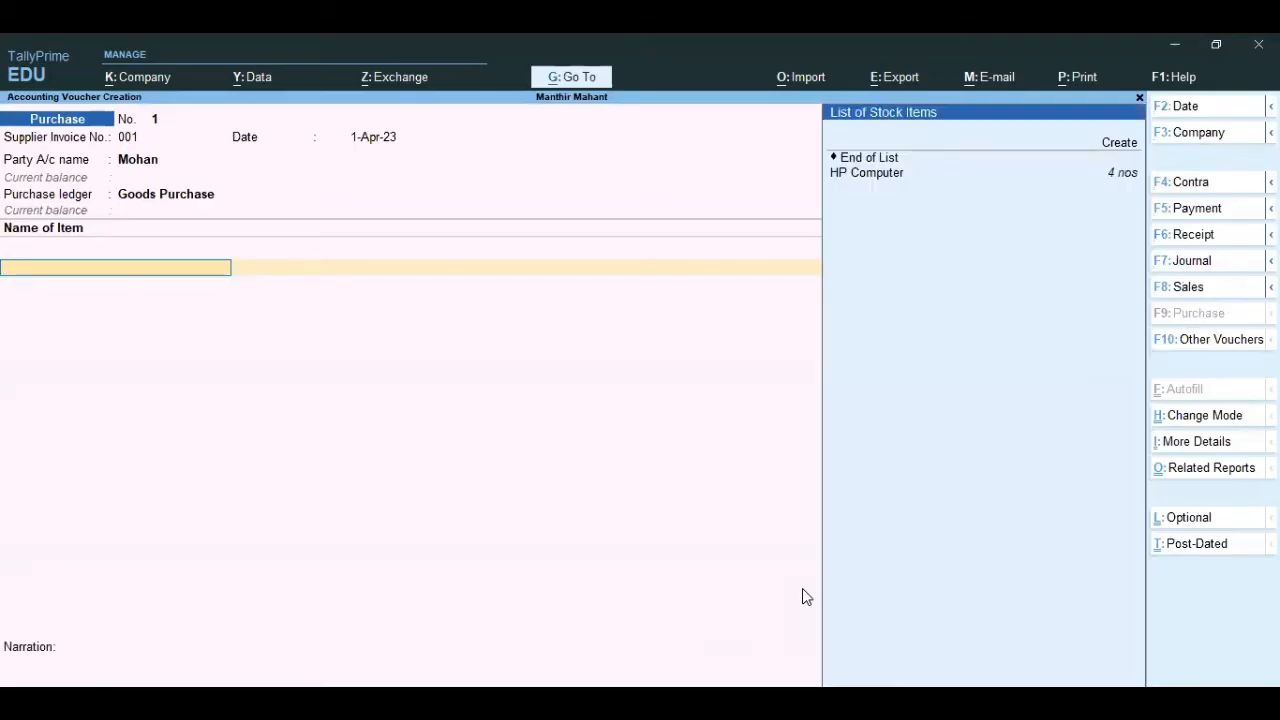
# Step: Add HP Computer to the purchase voucher and allocate 7 nos at 25,000 each to Godown
pyautogui.press('Down')
pyautogui.press('Return')
pyautogui.press('Escape')
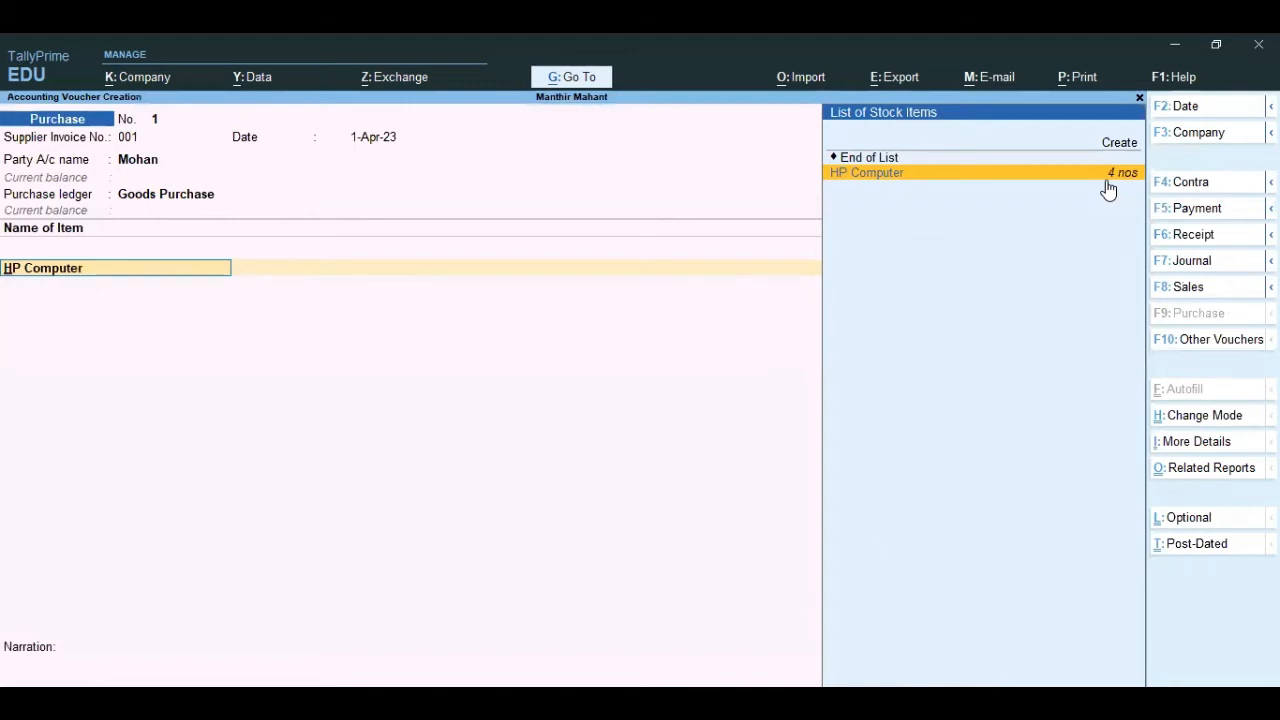
pyautogui.press('Return')
pyautogui.press('Down')
pyautogui.press('Down')
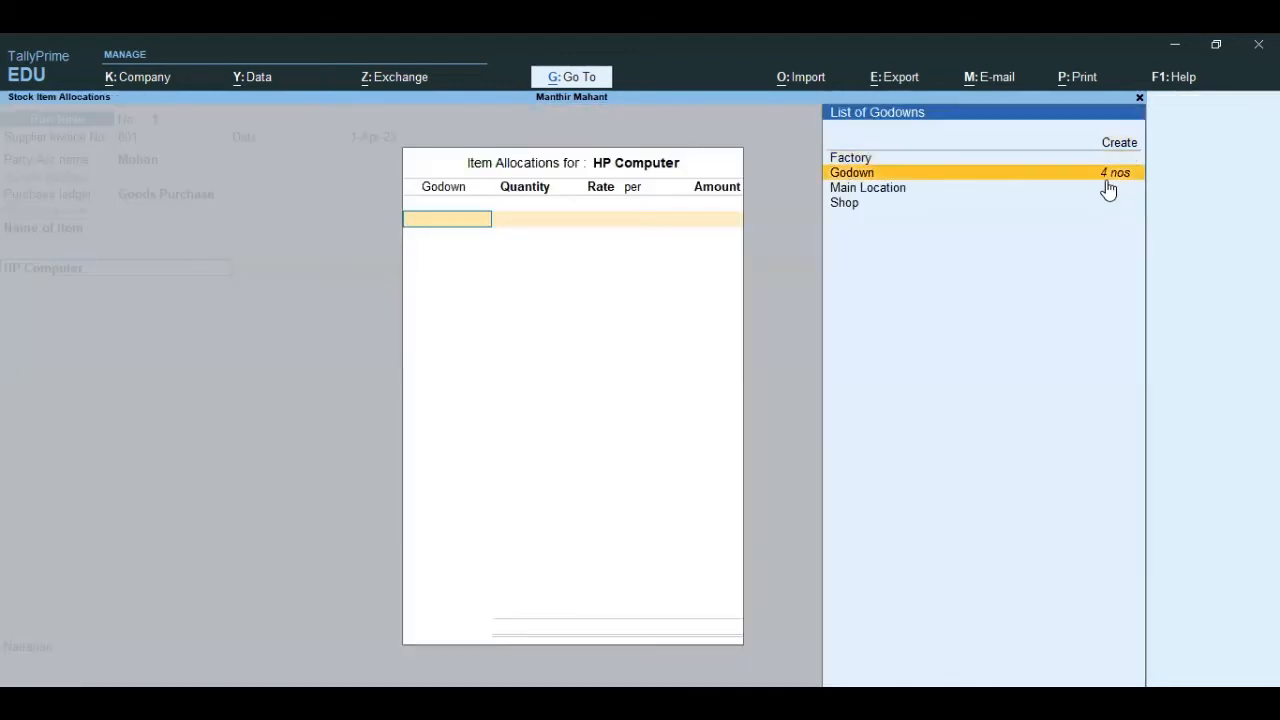
pyautogui.press('Return')
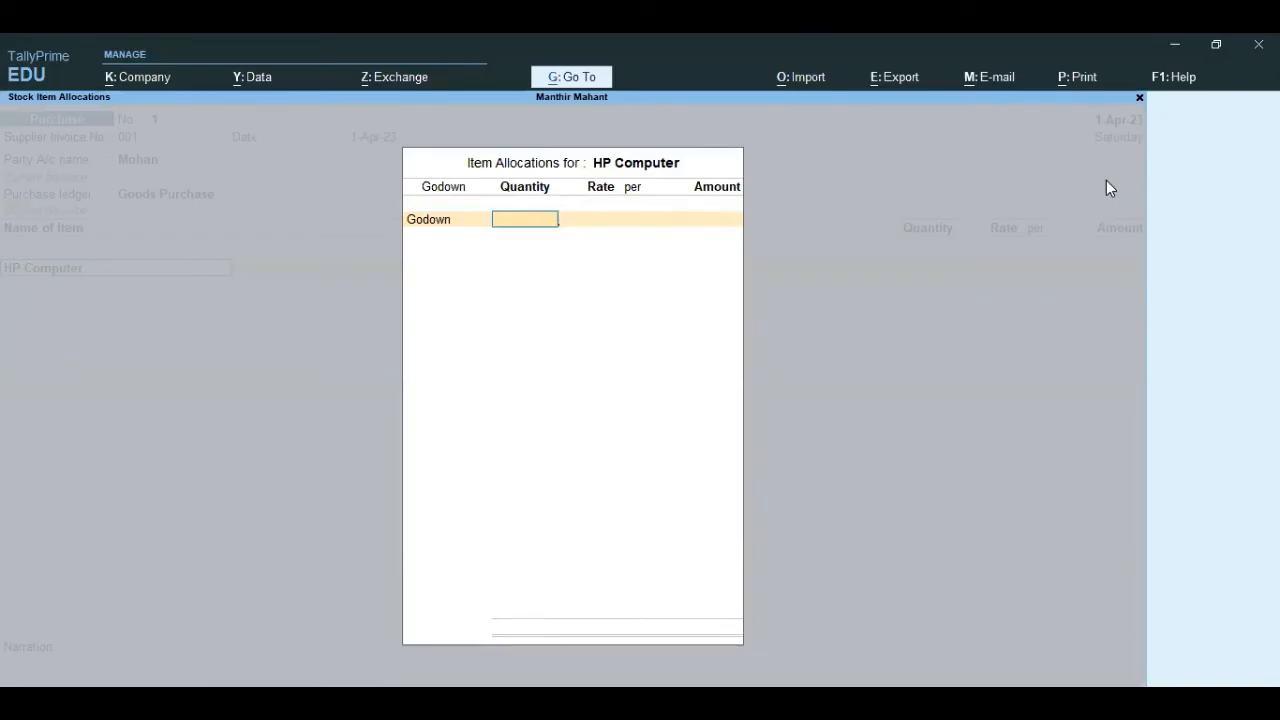
pyautogui.write('7')
pyautogui.press('Return')
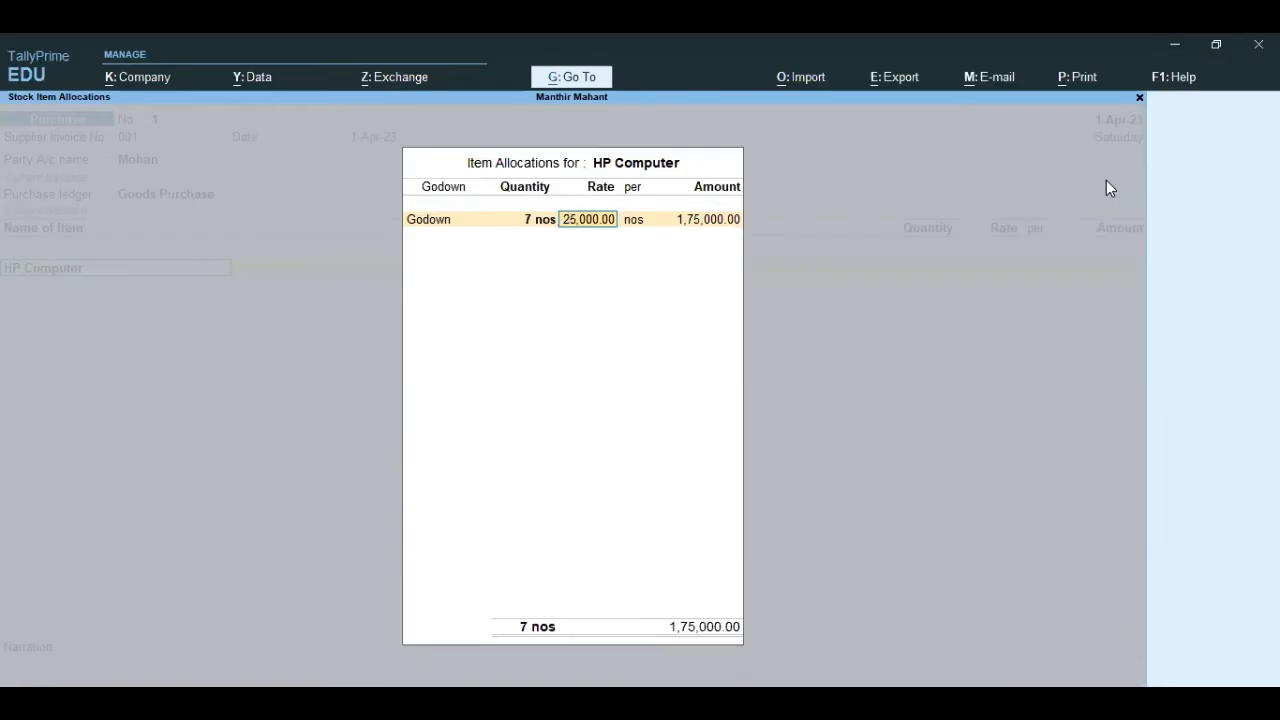
pyautogui.press('Return')
pyautogui.press('Return')
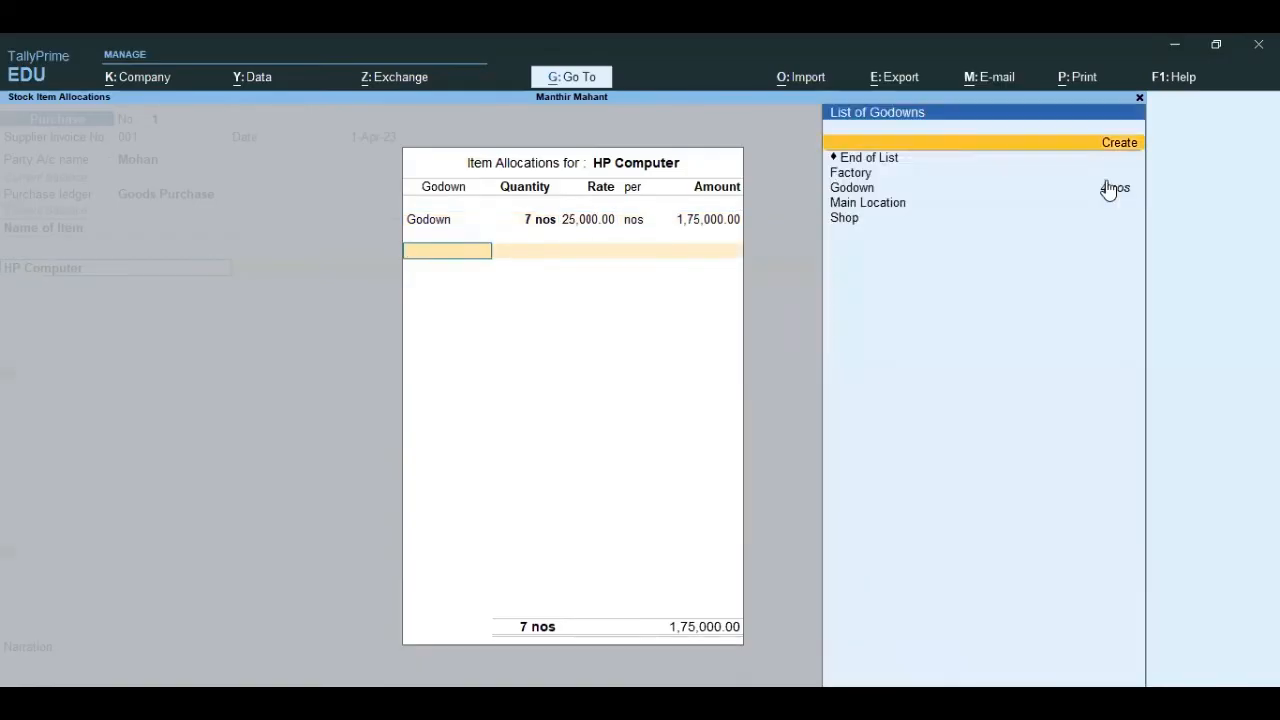
# Step: Allocate another 3 nos of HP Computer at 25,000 each to Shop and end the item list
pyautogui.press('Down')
pyautogui.press('Down')
pyautogui.press('Return')
pyautogui.write('3')
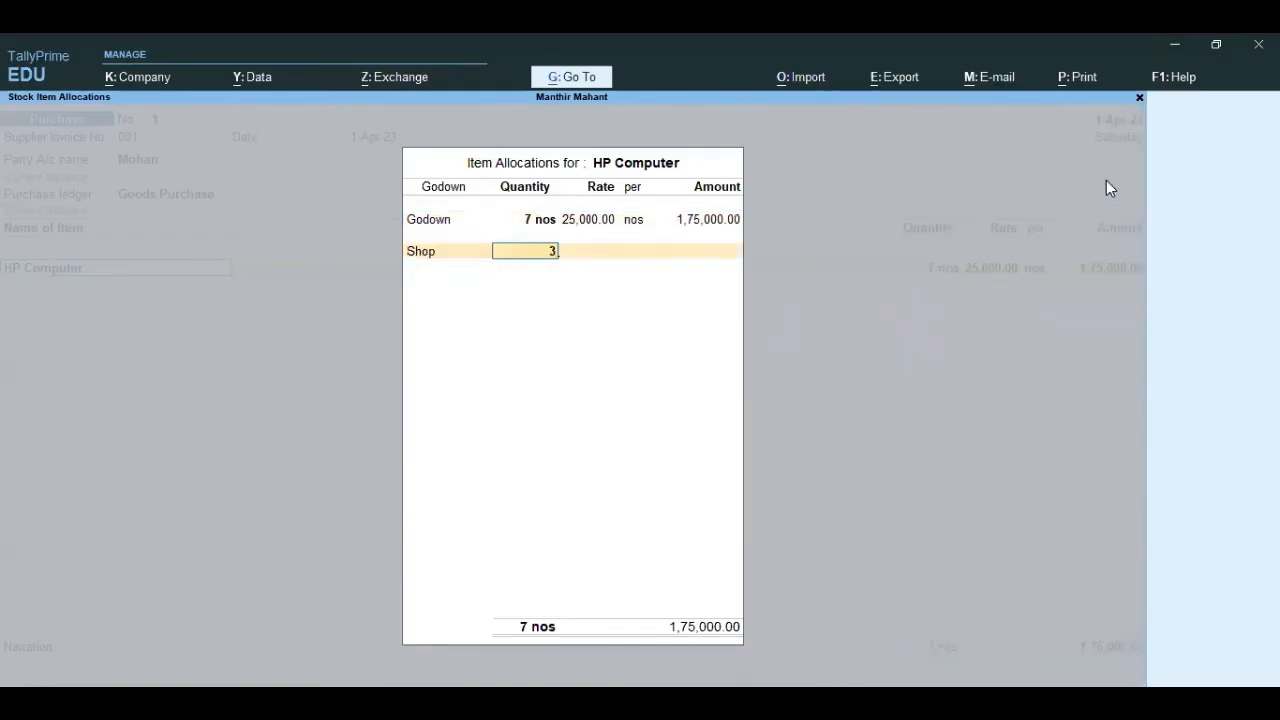
pyautogui.press('Return')
pyautogui.press('Return')
pyautogui.press('Return')
pyautogui.press('Return')
# Step: Allocate the supplier's 2,50,000.00 Cr to New Ref 001, save the purchase voucher without narration, and leave voucher entry
pyautogui.press('Return')
pyautogui.press('Return')
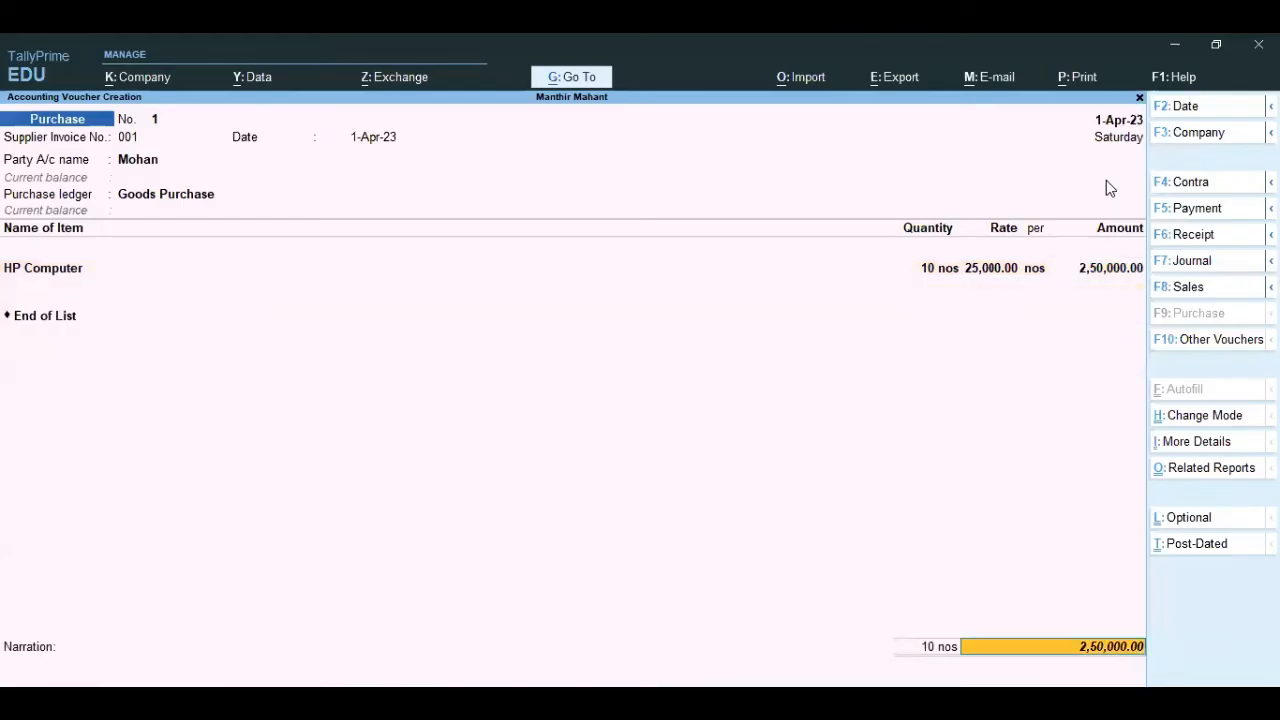
pyautogui.press('Return')
pyautogui.press('Return')
pyautogui.press('Return')
pyautogui.press('Return')
pyautogui.press('Return')
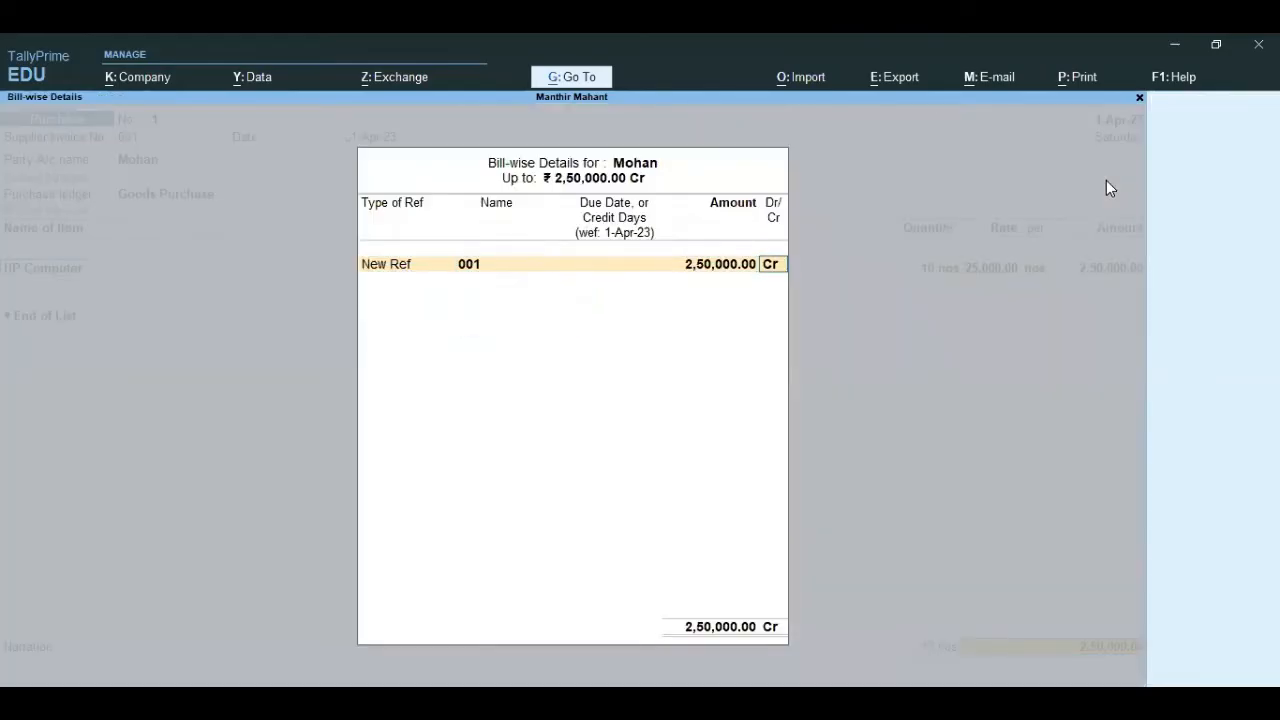
pyautogui.press('Return')
pyautogui.press('Return')
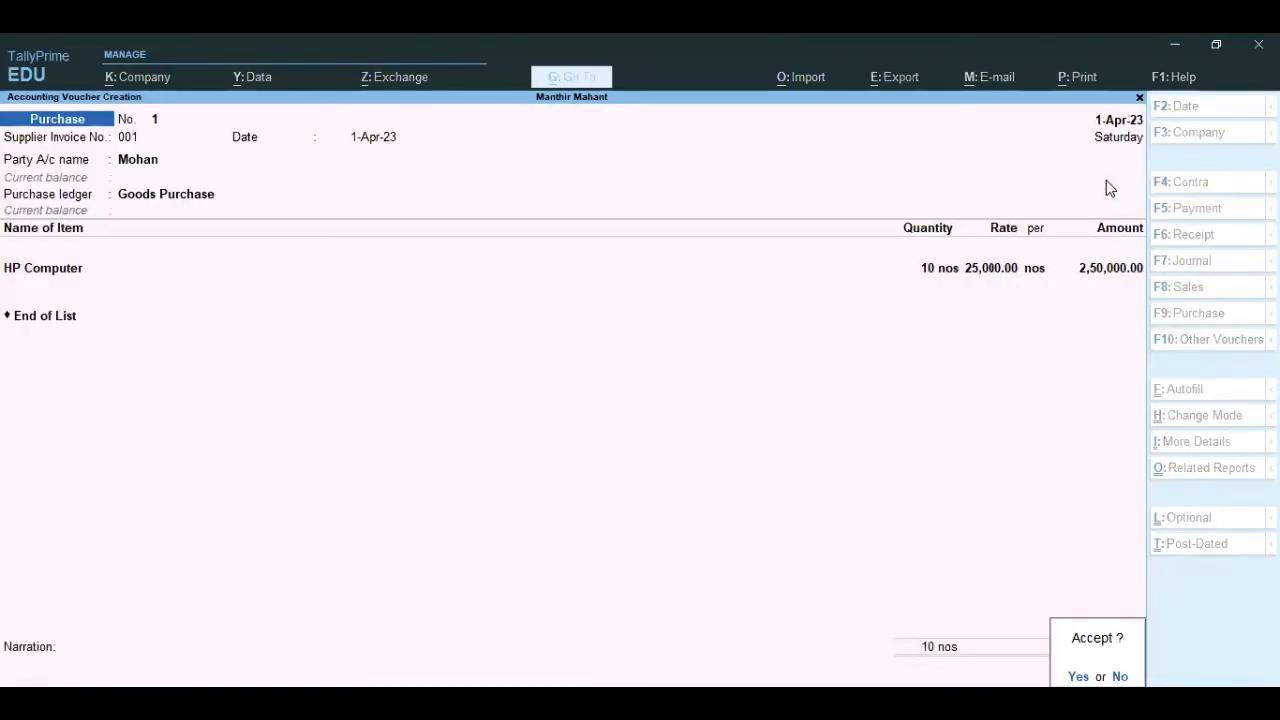
pyautogui.press('Return')
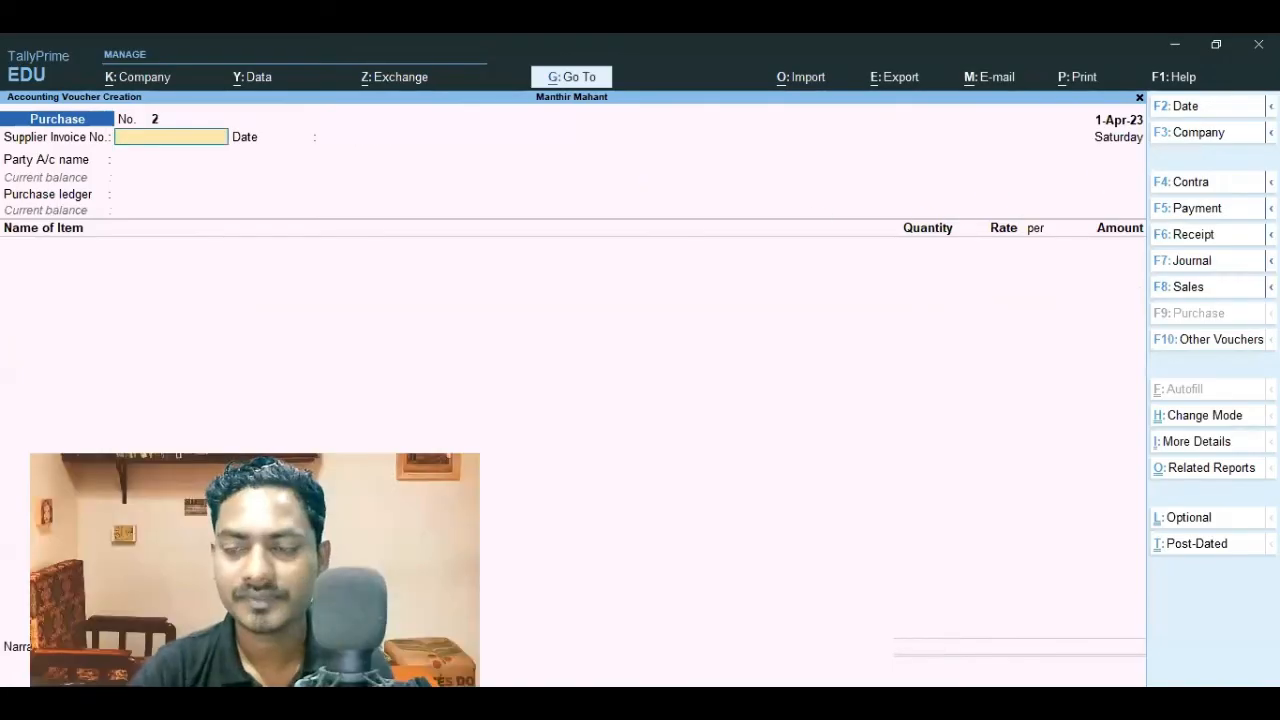
pyautogui.press('Escape')
# Step: Check HP Computer's closing stock in the Stock Summary's Computer group and its monthly inward movements, and close the reports
pyautogui.press('Down')
pyautogui.press('Down')
pyautogui.press('Down')
pyautogui.press('Down')
pyautogui.press('Down')
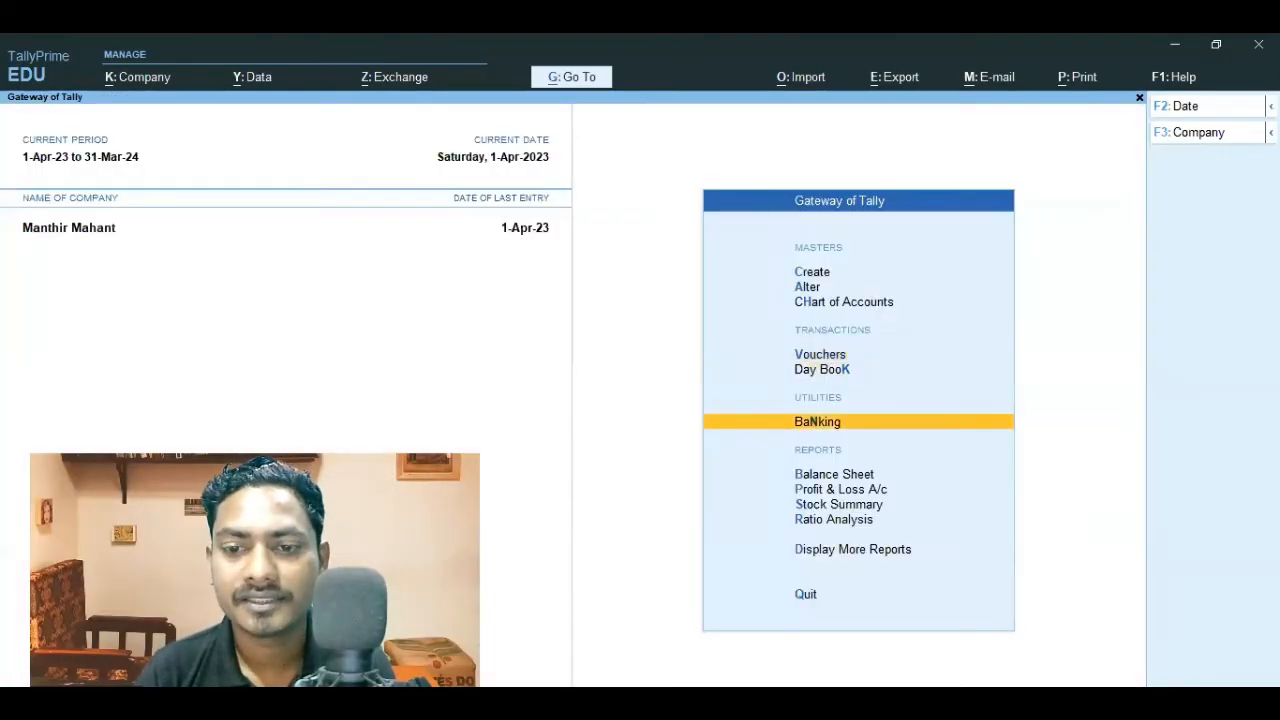
pyautogui.press('Return')
pyautogui.press('Return')
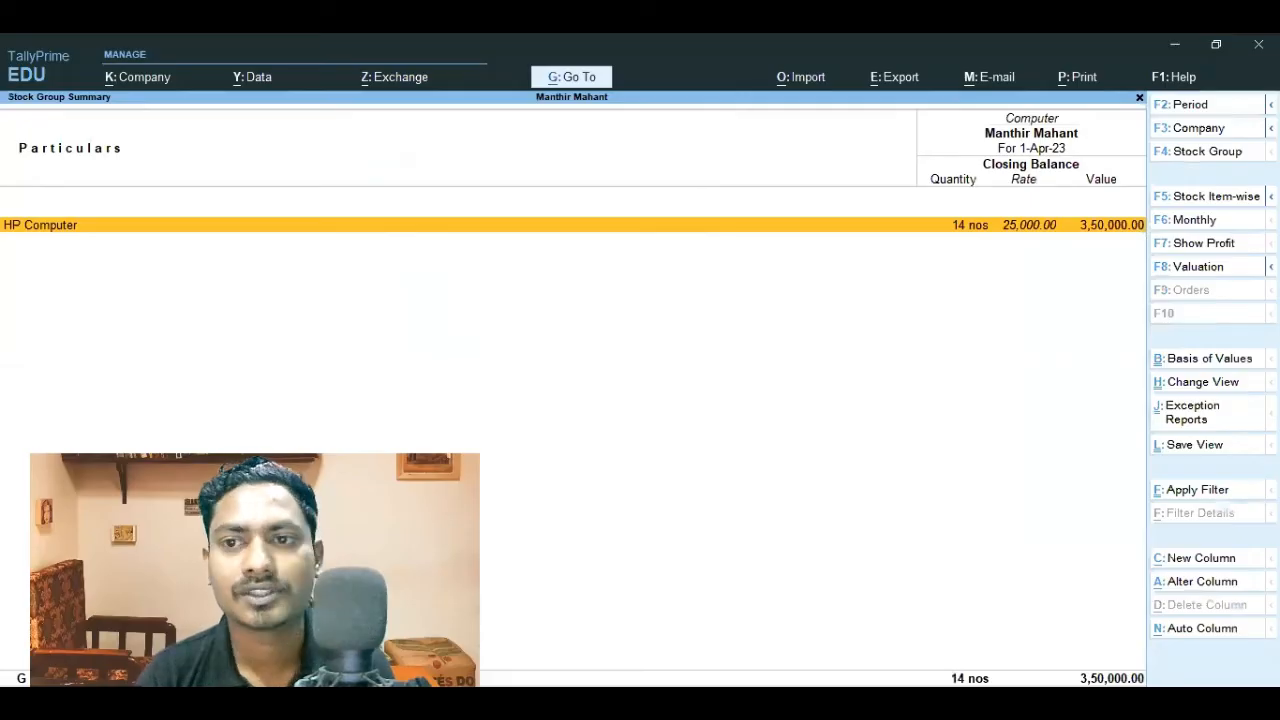
pyautogui.press('Return')
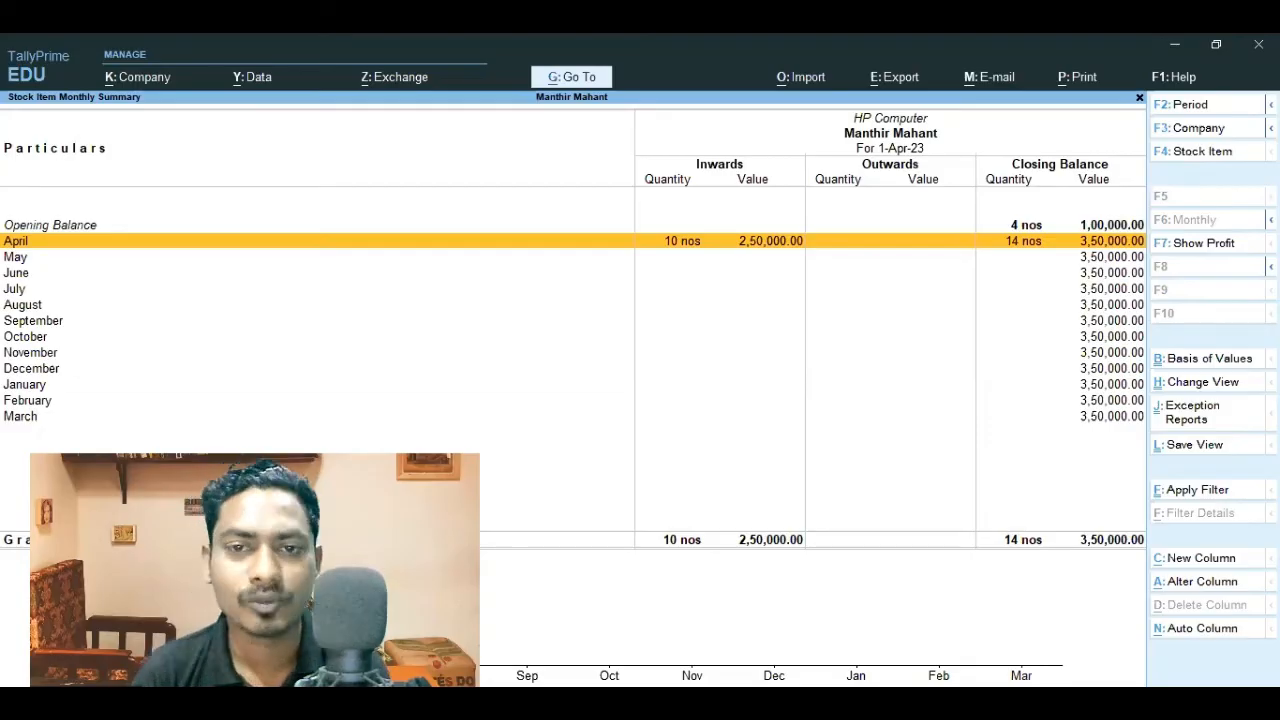
pyautogui.press('Escape')
pyautogui.press('Escape')
# Step: Review the HP Computer stock item's opening balance in its alteration form, and return to Gateway of Tally without changing it
pyautogui.press('Up')
pyautogui.press('Up')
pyautogui.press('Up')
pyautogui.press('Up')
pyautogui.press('Up')
pyautogui.press('Up')
pyautogui.press('Up')
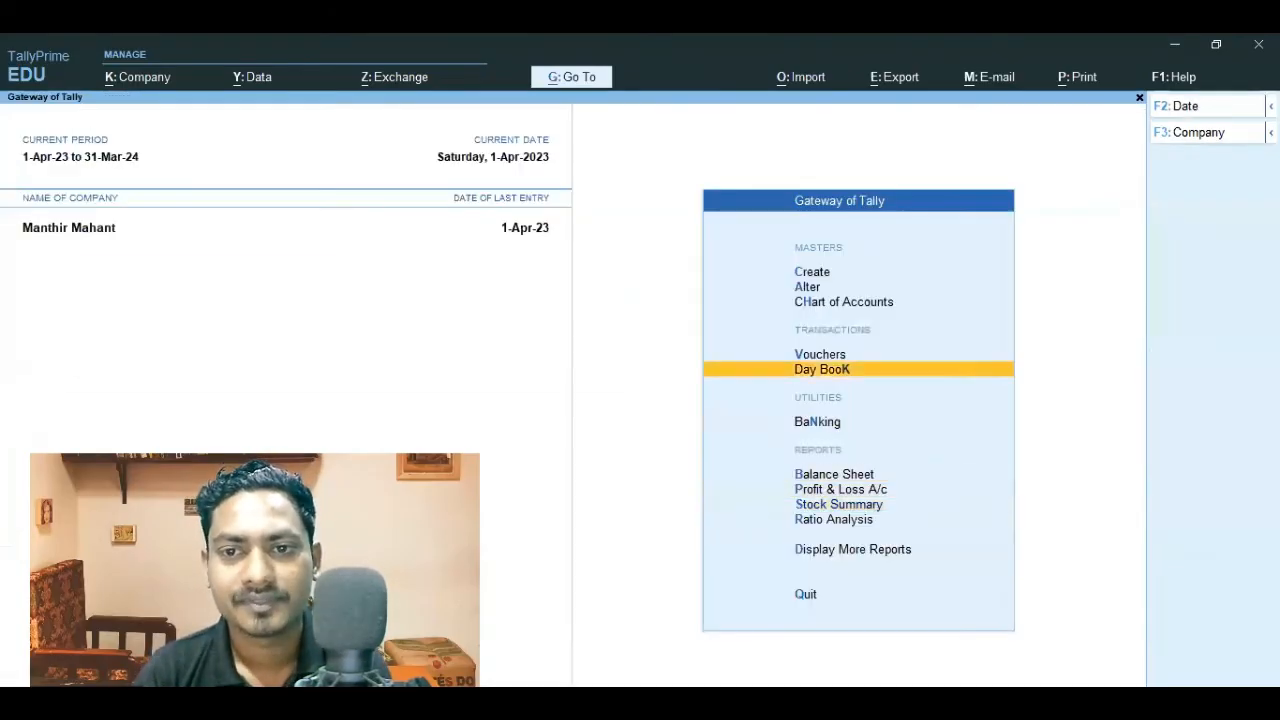
pyautogui.press('Return')
pyautogui.press('Down')
pyautogui.press('Down')
pyautogui.press('Down')
pyautogui.press('Down')
pyautogui.press('Down')
pyautogui.press('Down')
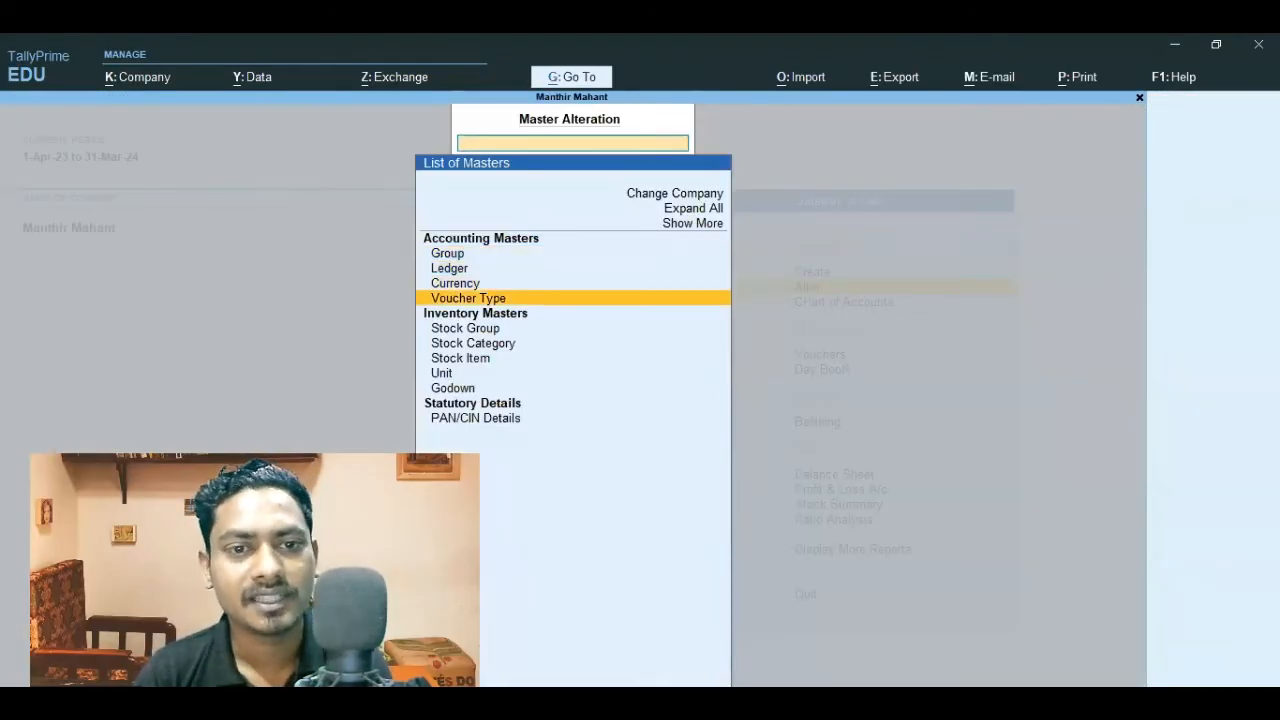
pyautogui.press('Return')
pyautogui.press('Return')
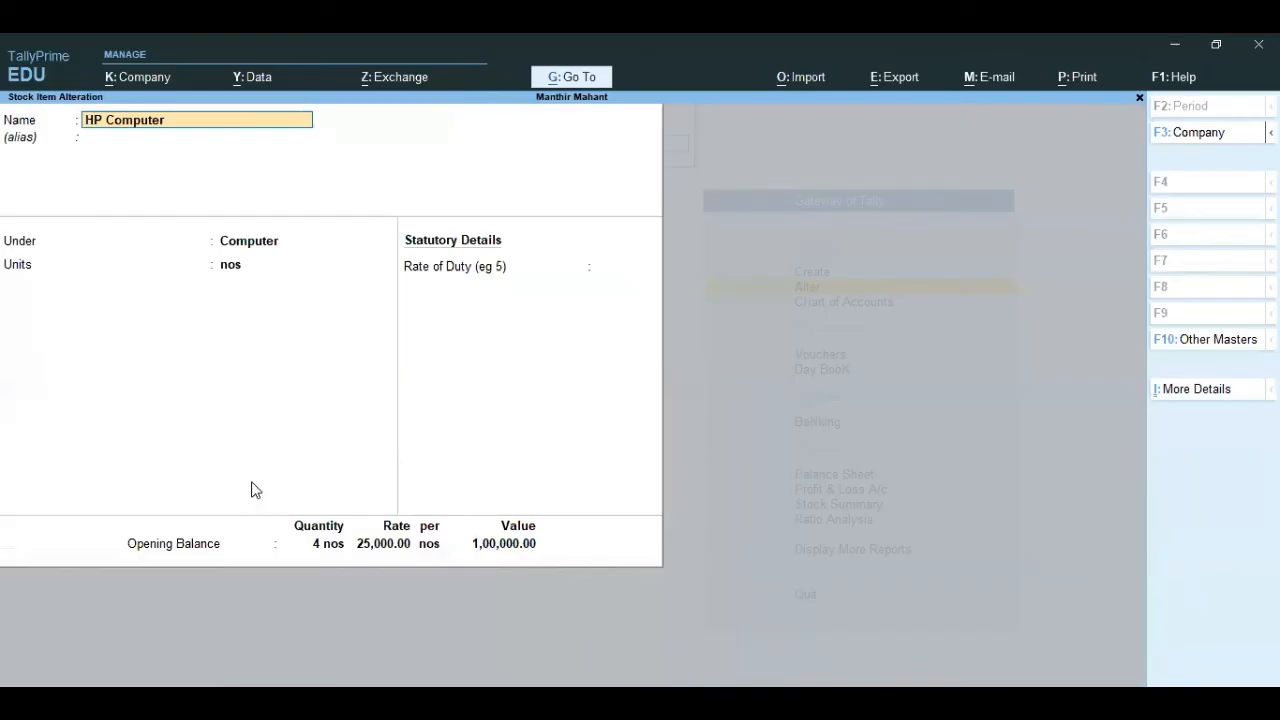
pyautogui.press('Escape')
pyautogui.press('Escape')
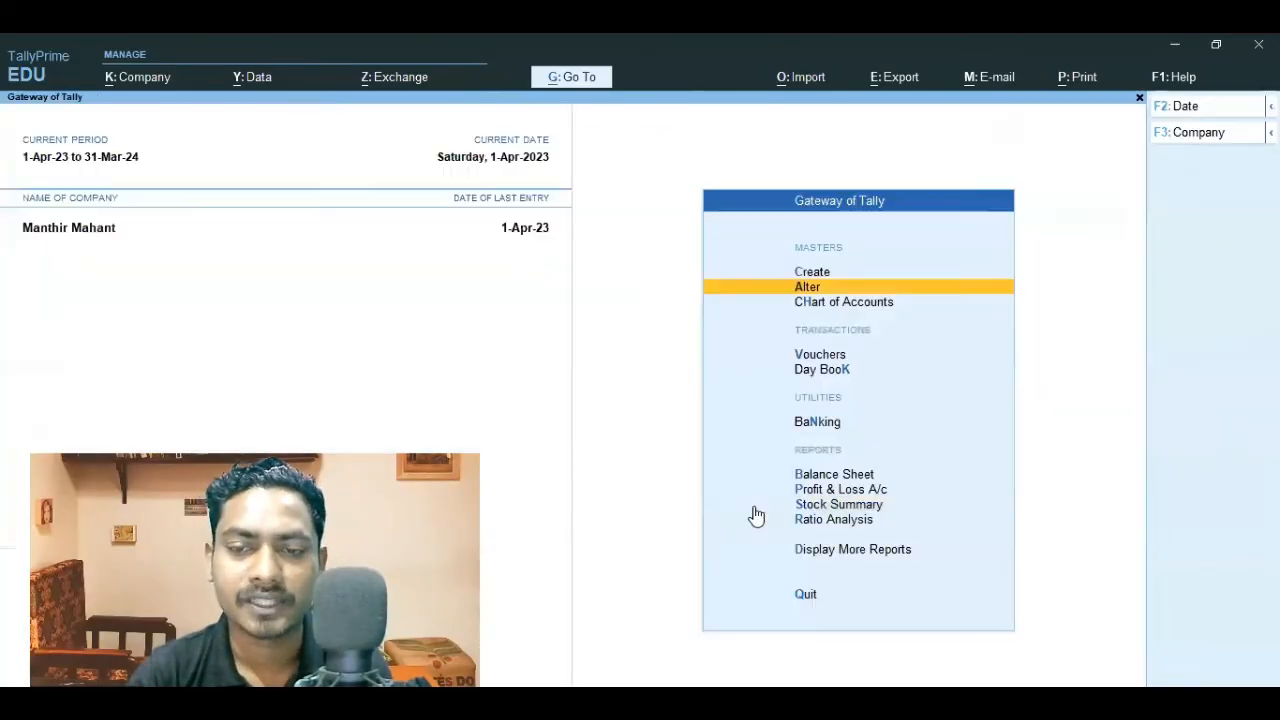